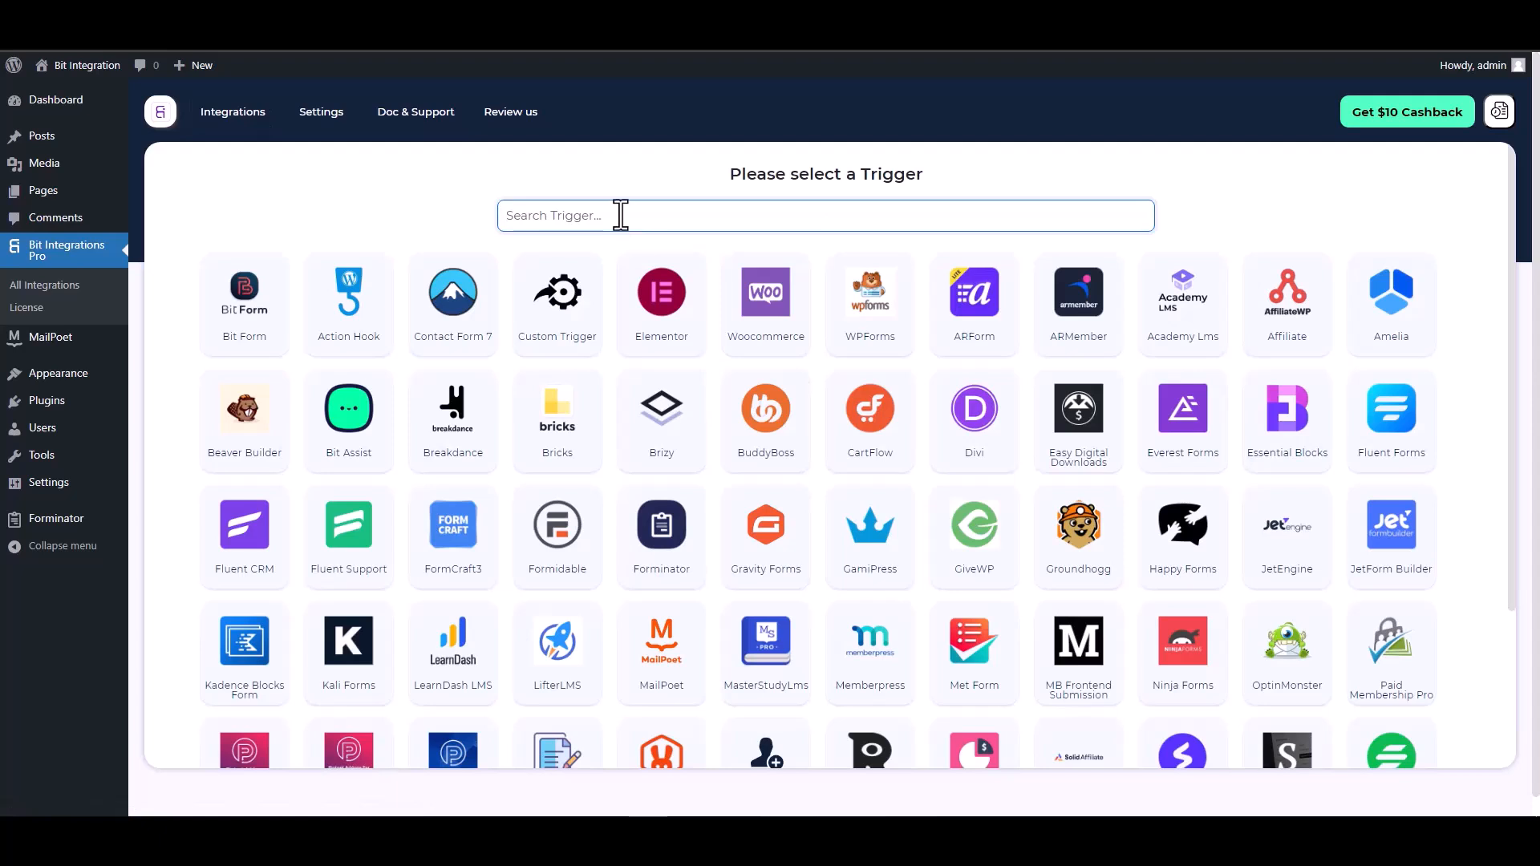
- Choose MailPoet as the trigger with the Contact Form form and continue
type("mai")
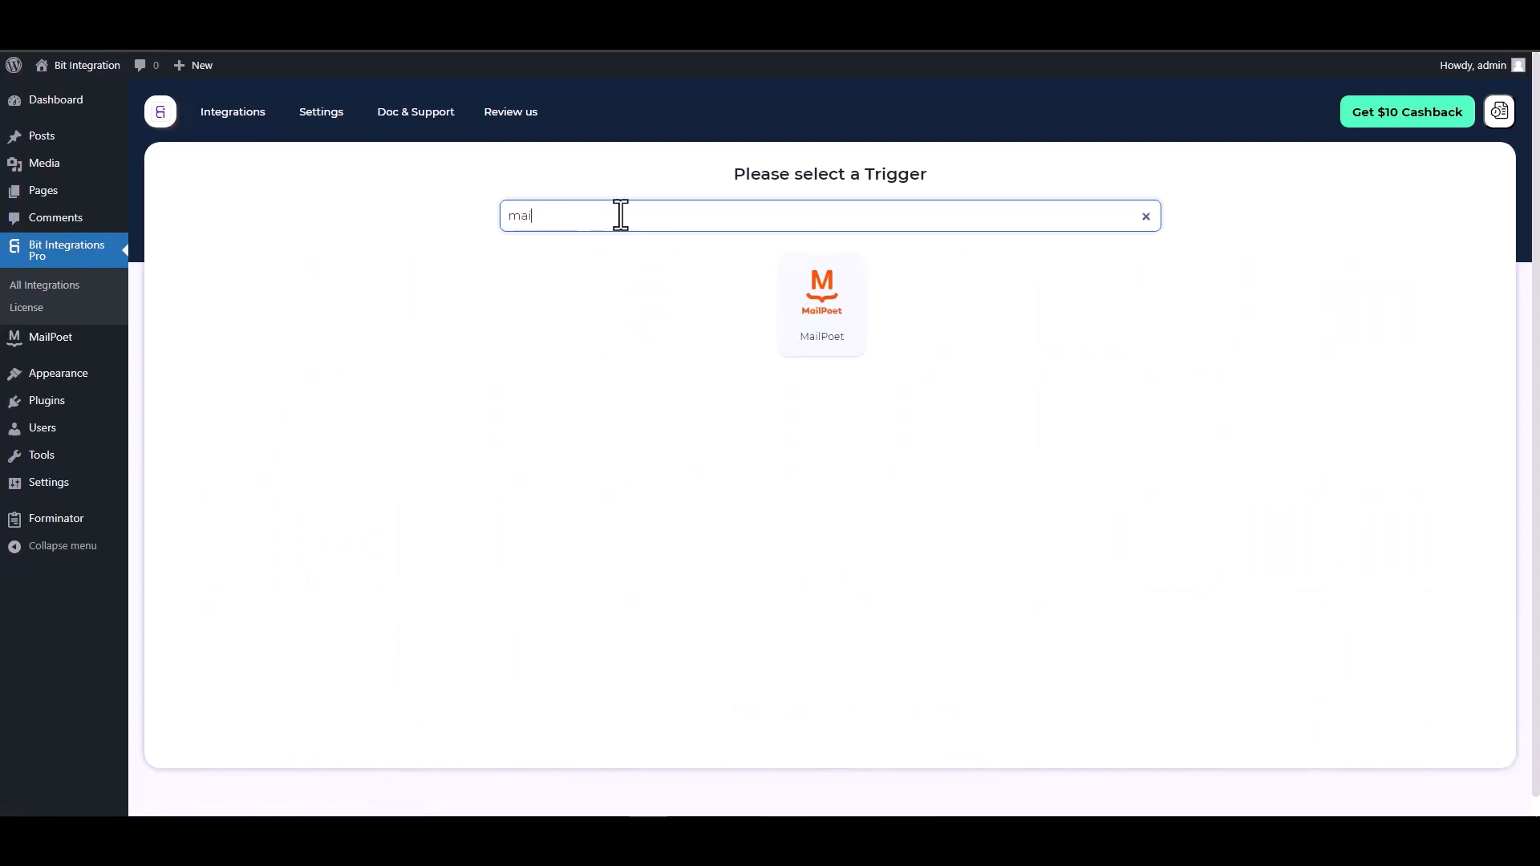
type("l")
left_click(794, 309)
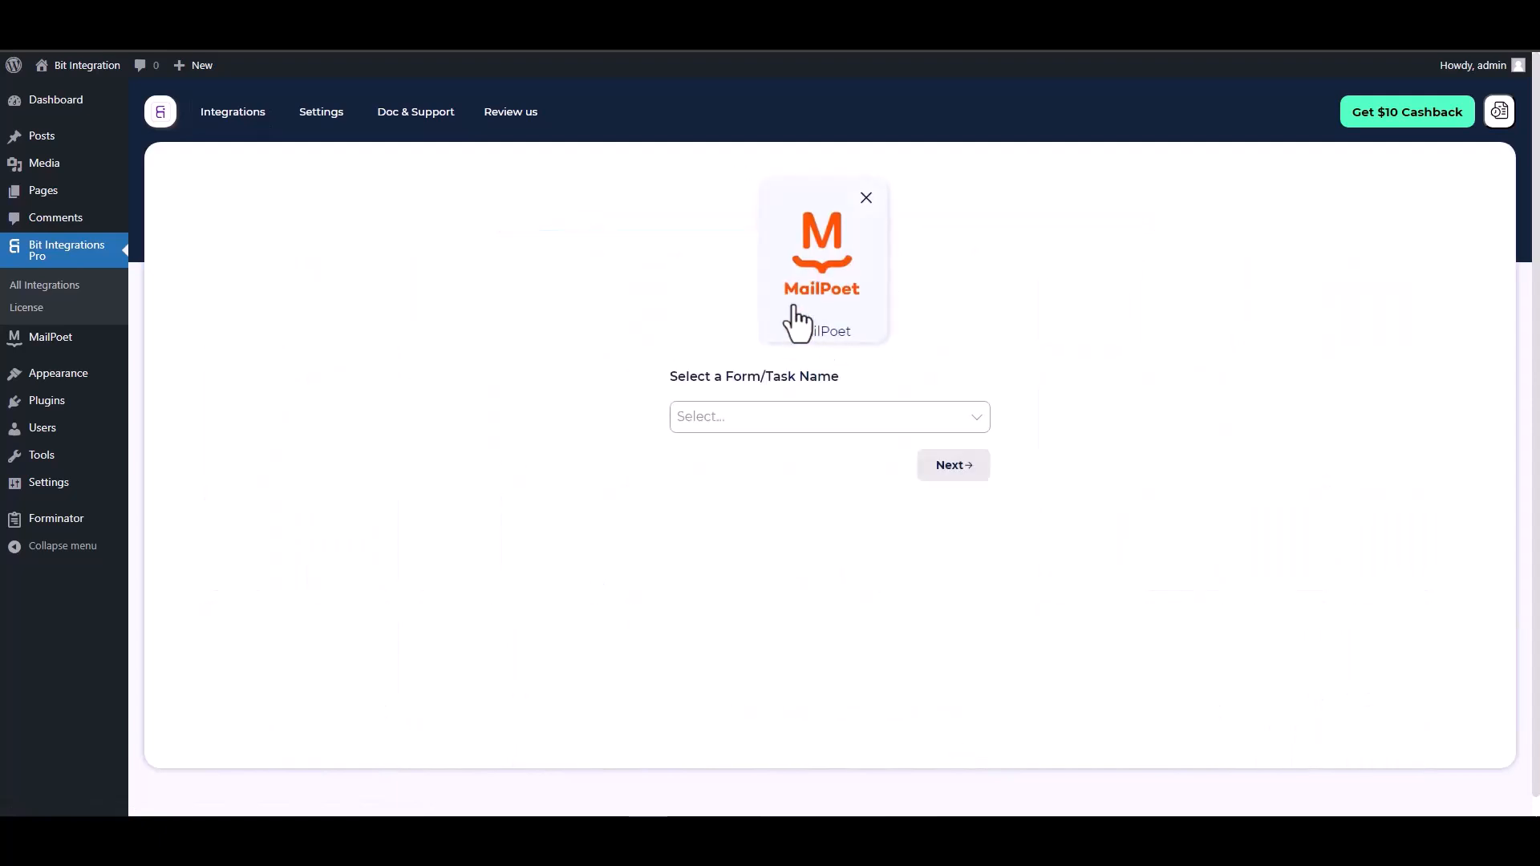
left_click(749, 416)
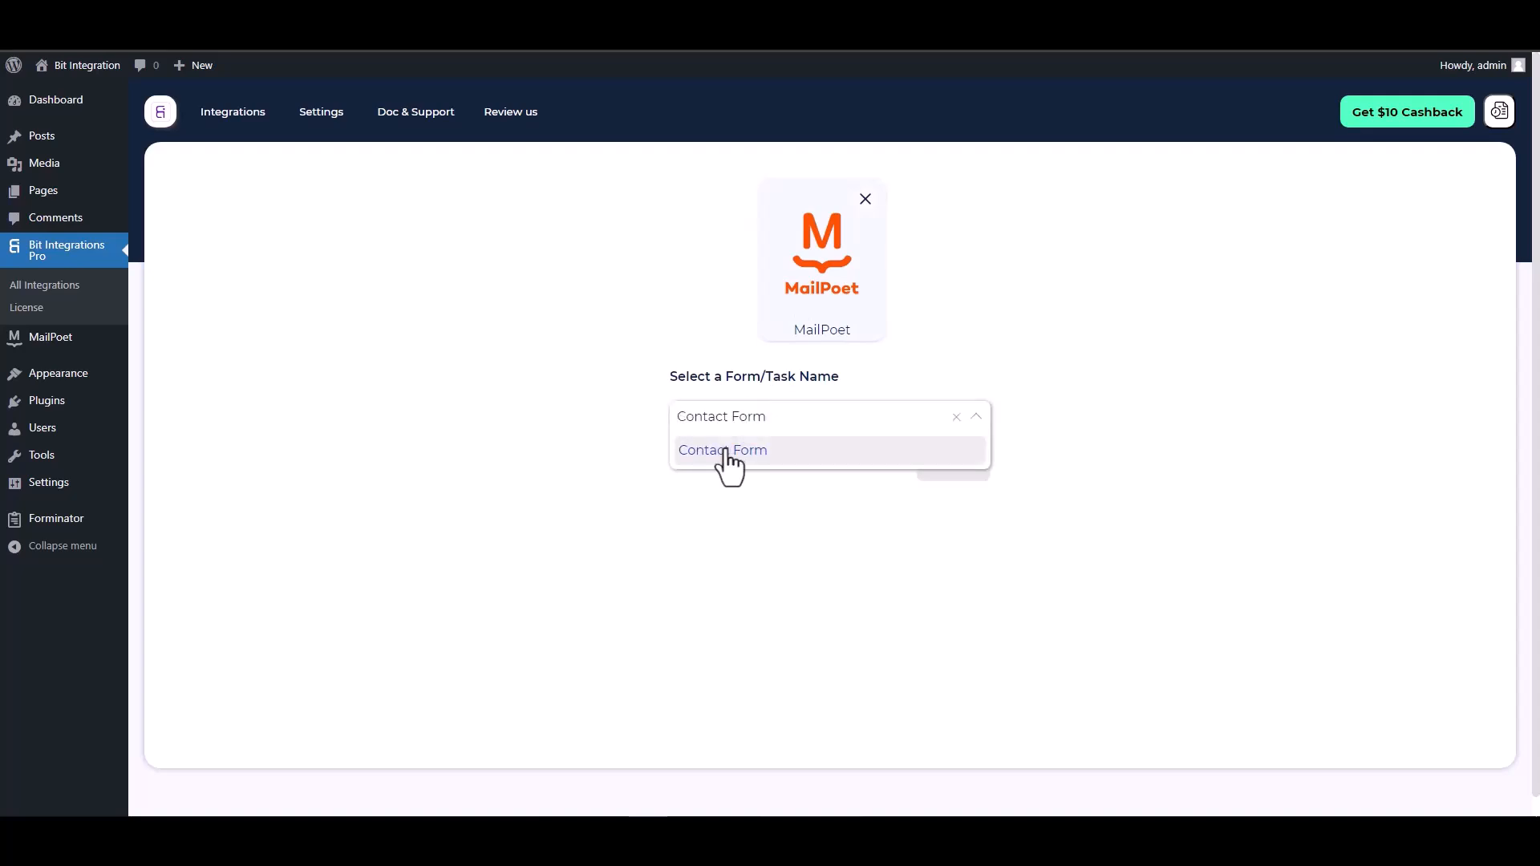
left_click(726, 448)
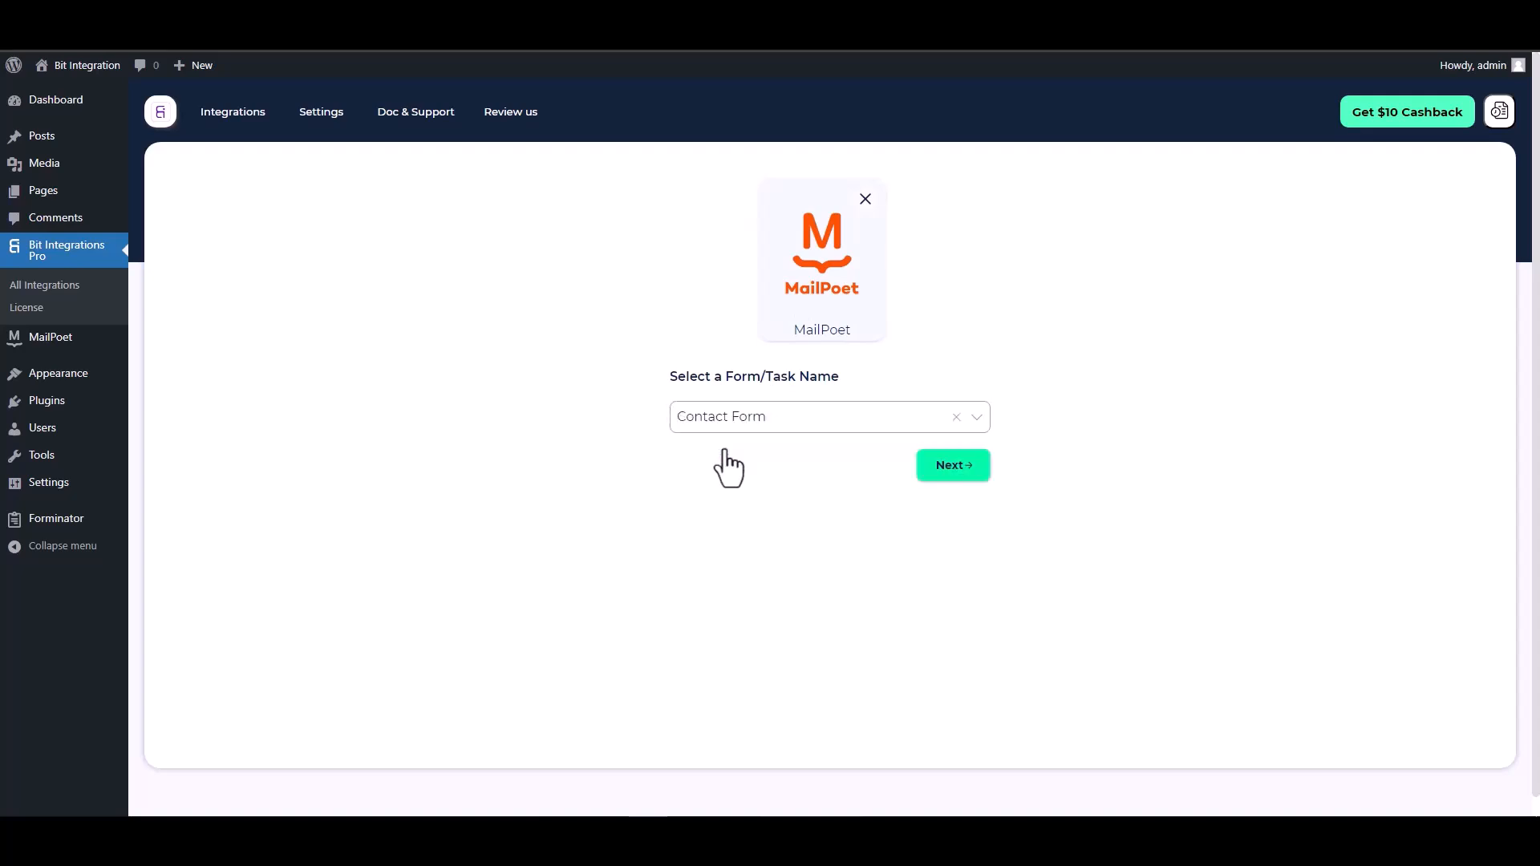
left_click(951, 467)
- Search the actions for "cus" and choose CustomApi
left_click(940, 216)
type("cus")
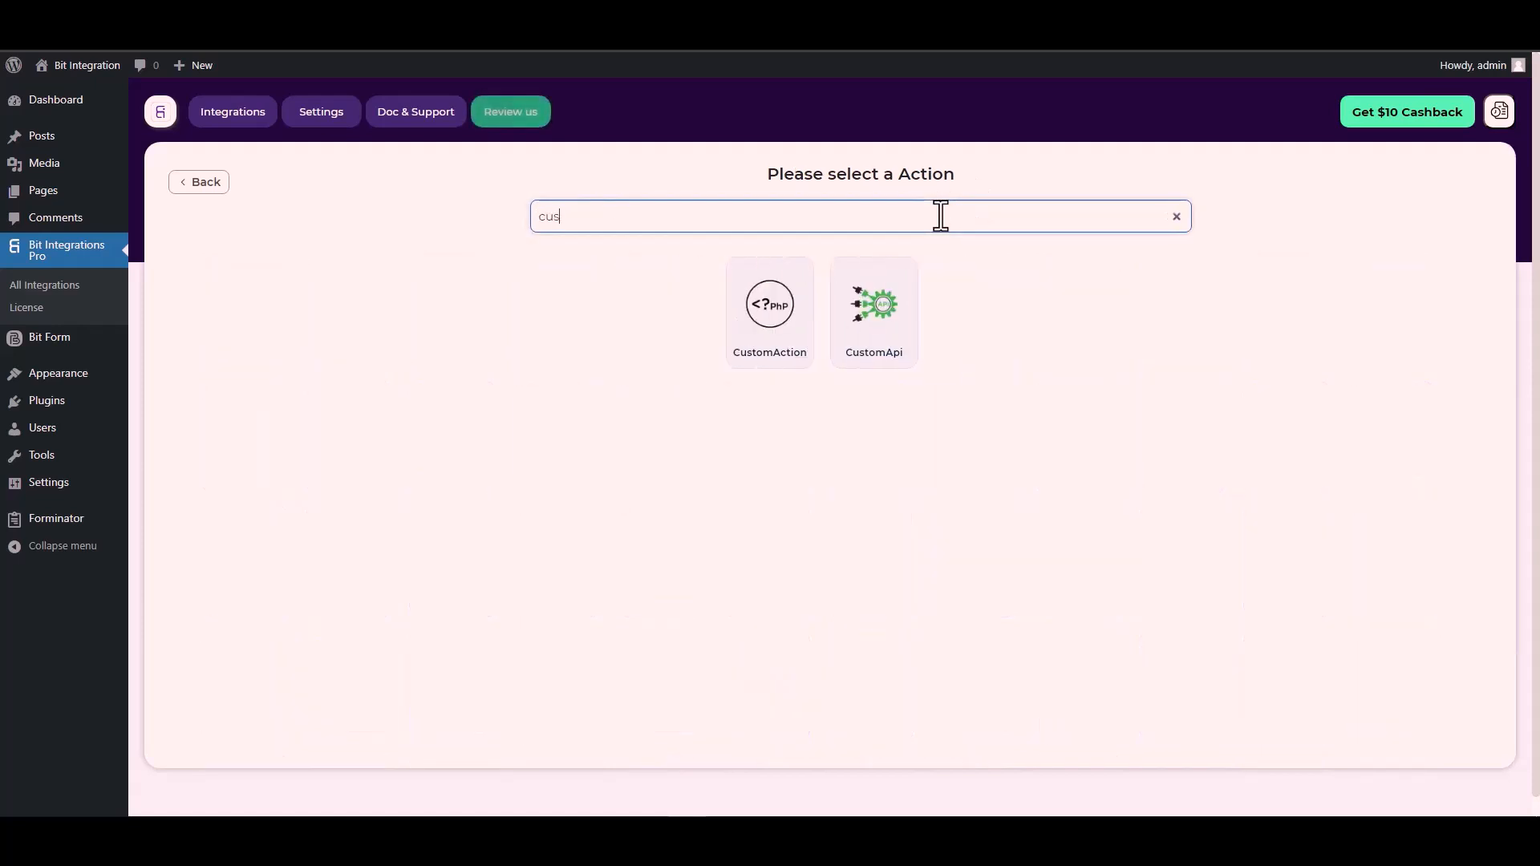
left_click(878, 321)
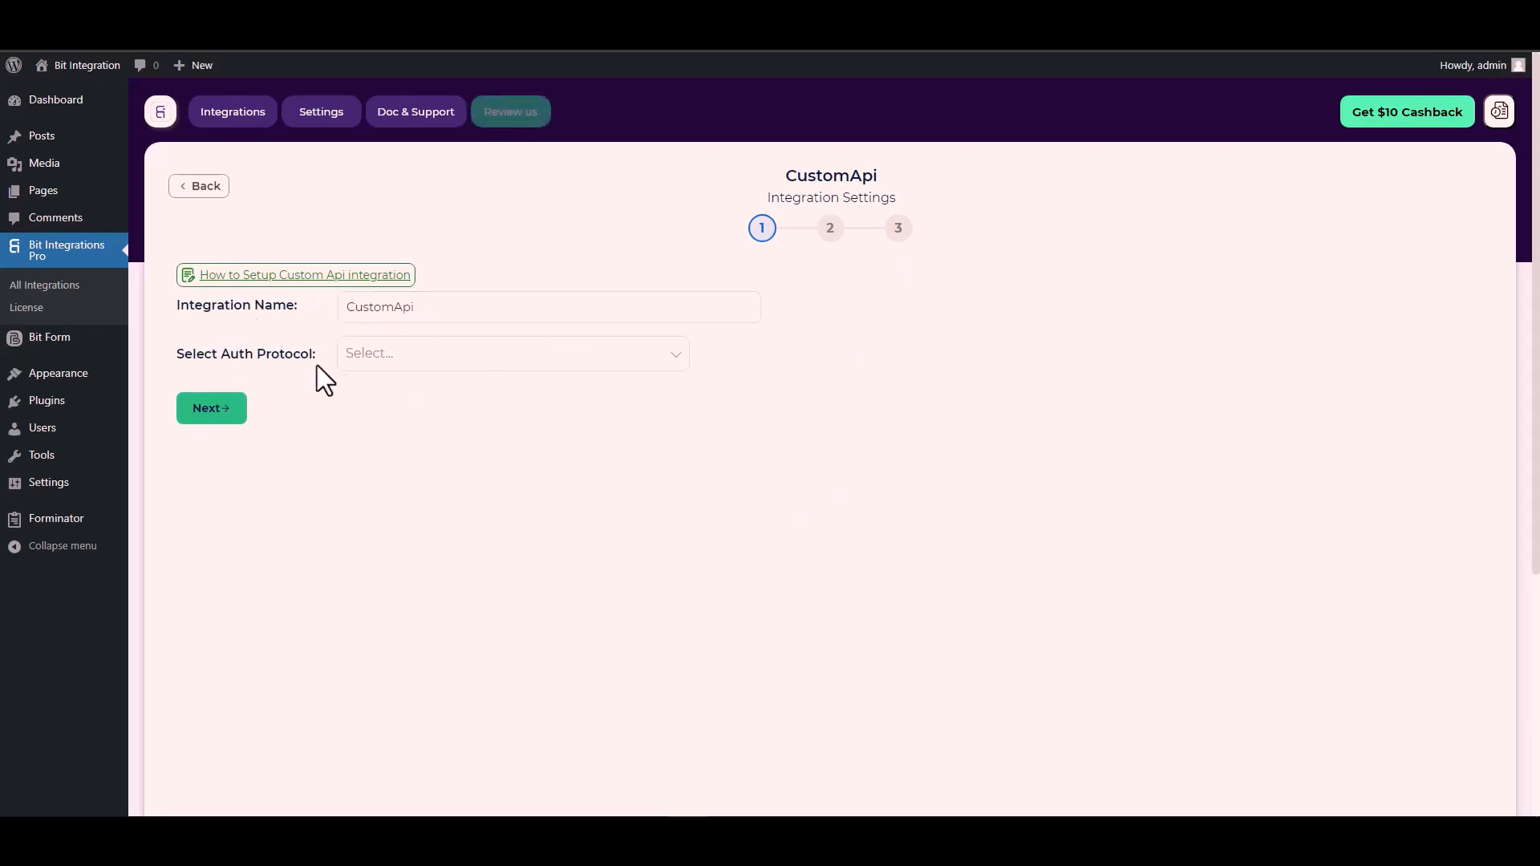
- Set the auth protocol to API Key and paste Bitform-Api-Key, copied from the Bit Form docs, as the key
left_click(397, 359)
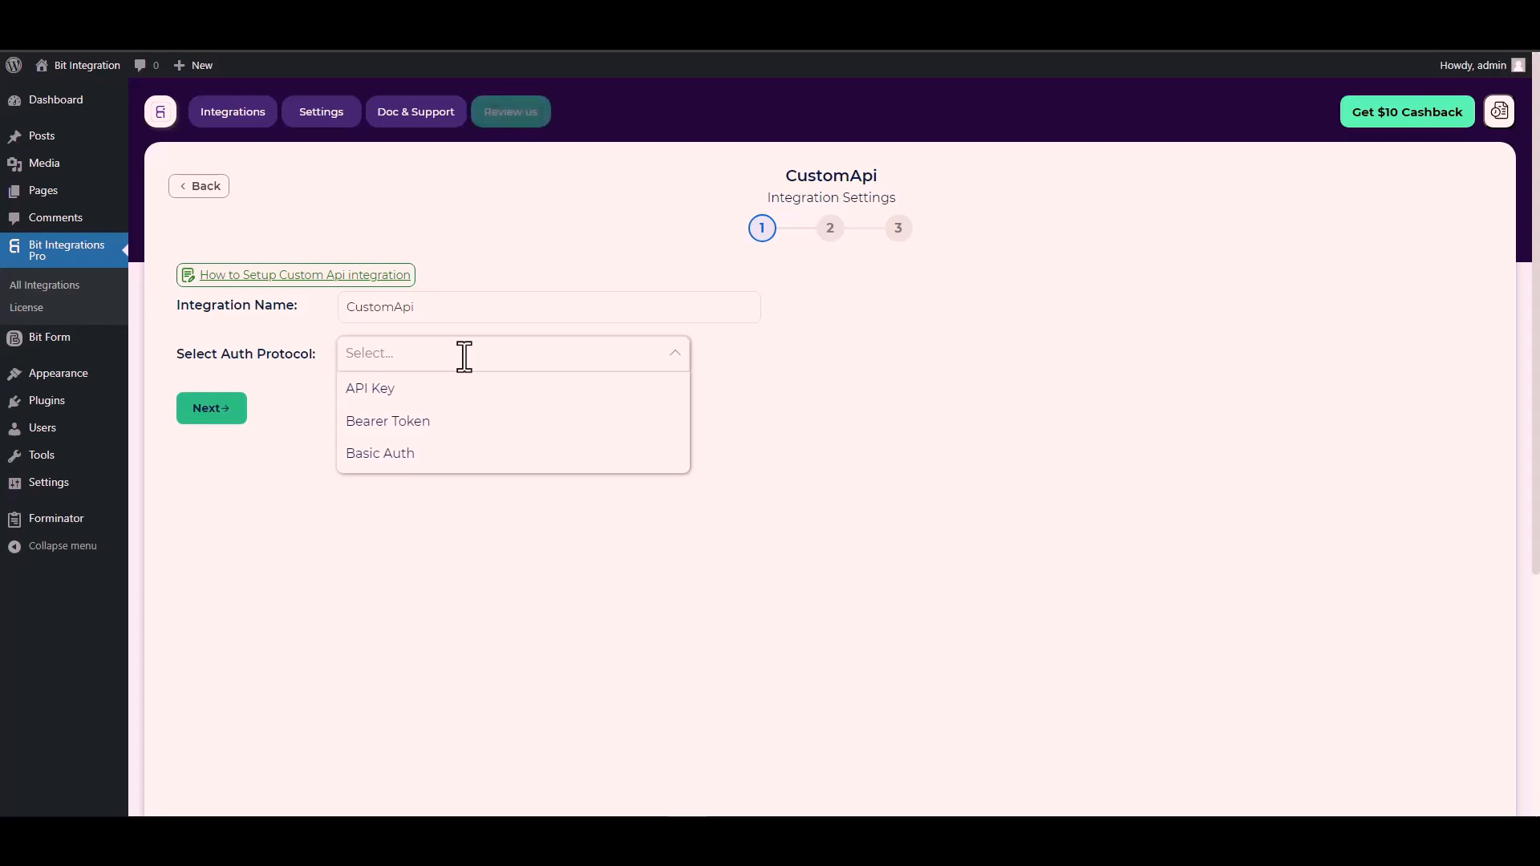
left_click(402, 389)
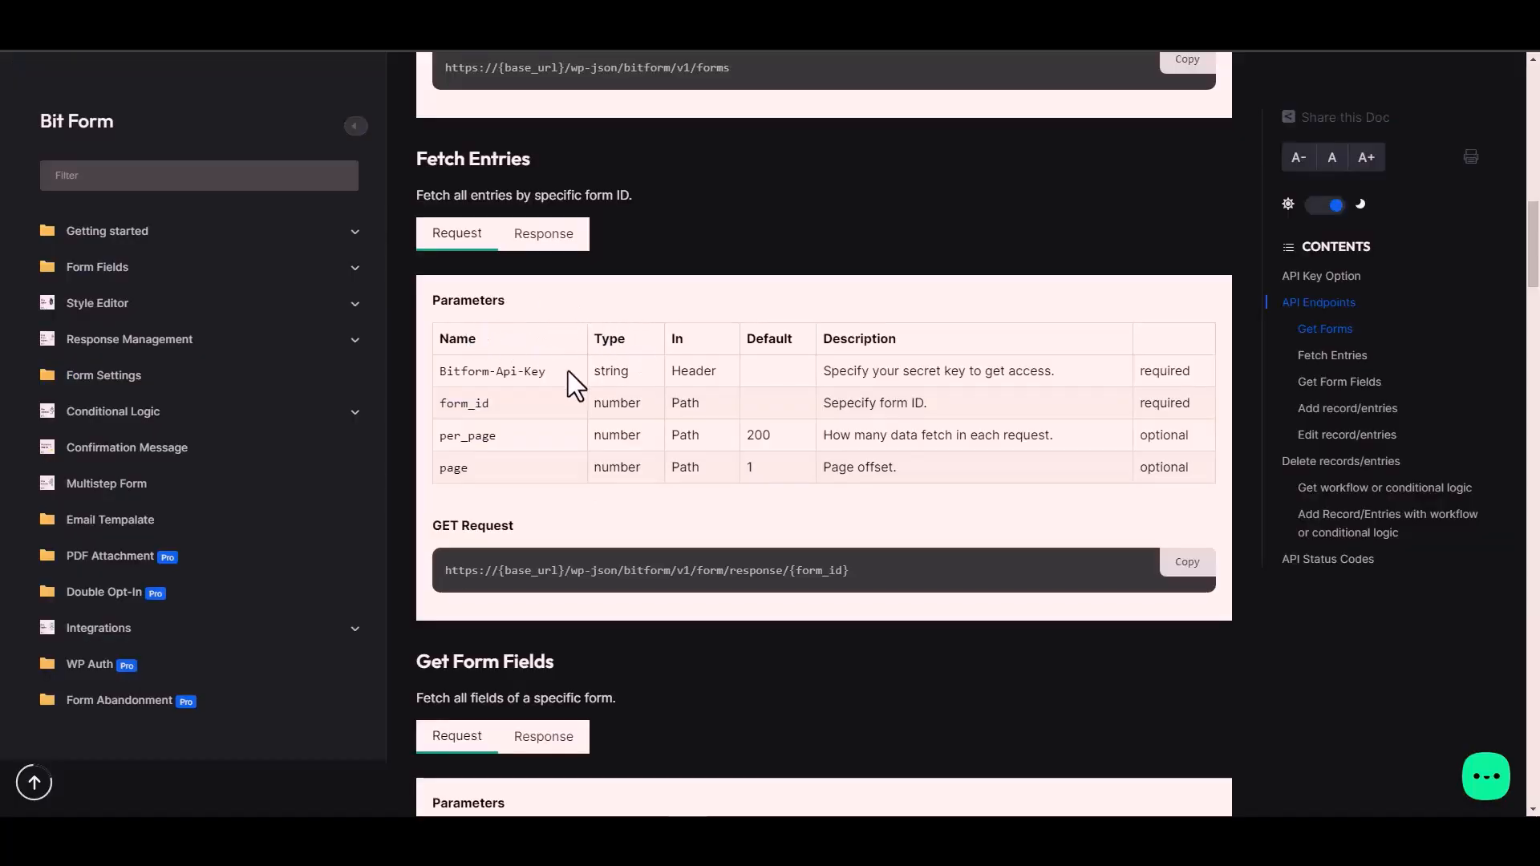
triple_click(521, 371)
key("ctrl+c")
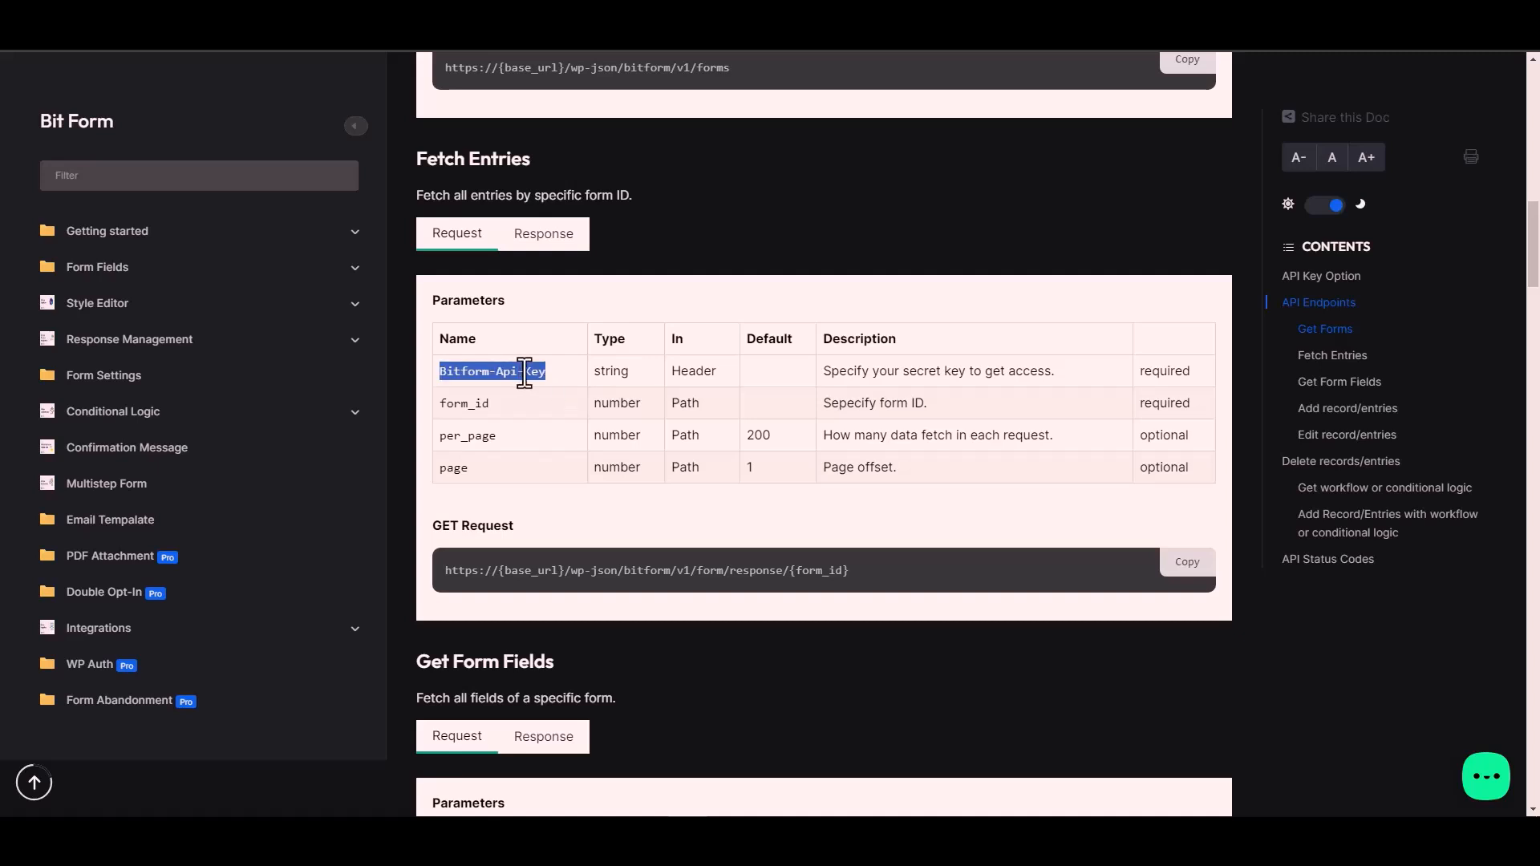
left_click(264, 416)
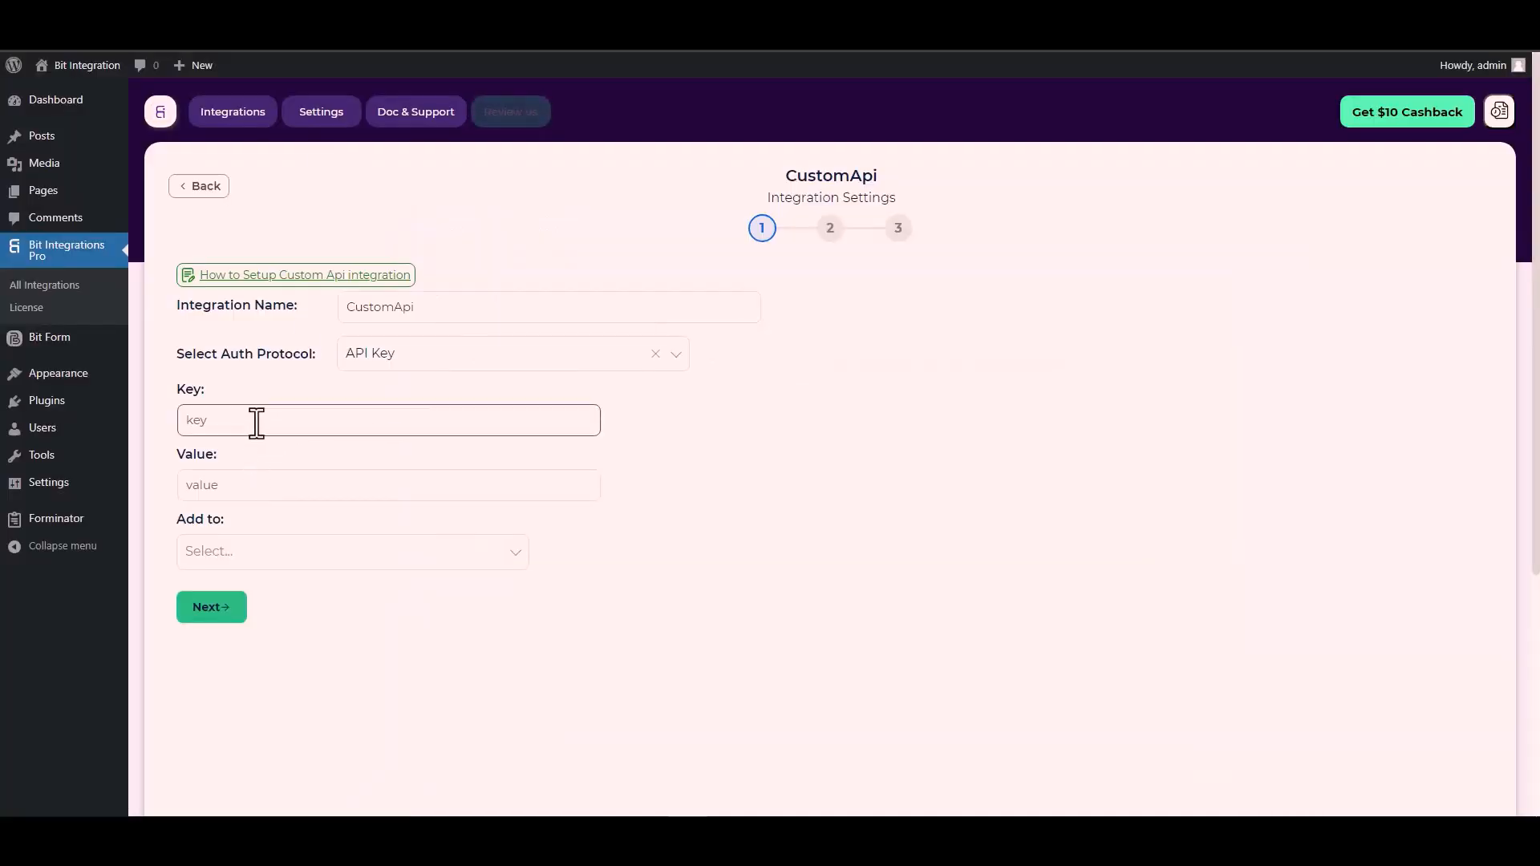
key("ctrl+v")
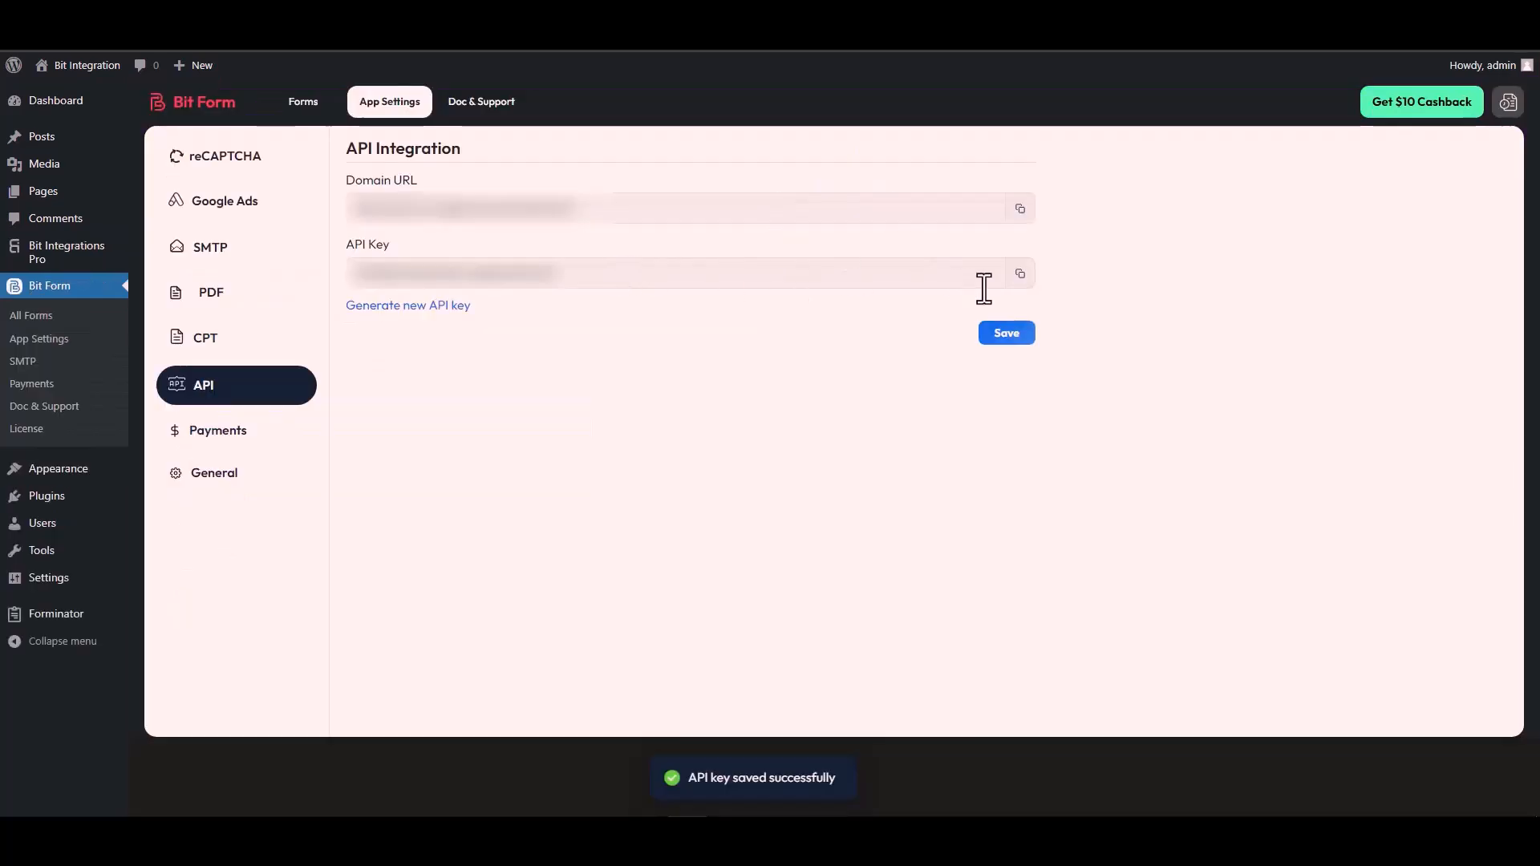
- Copy the API key from Bit Form's API settings and paste it into the Value field
left_click(1020, 276)
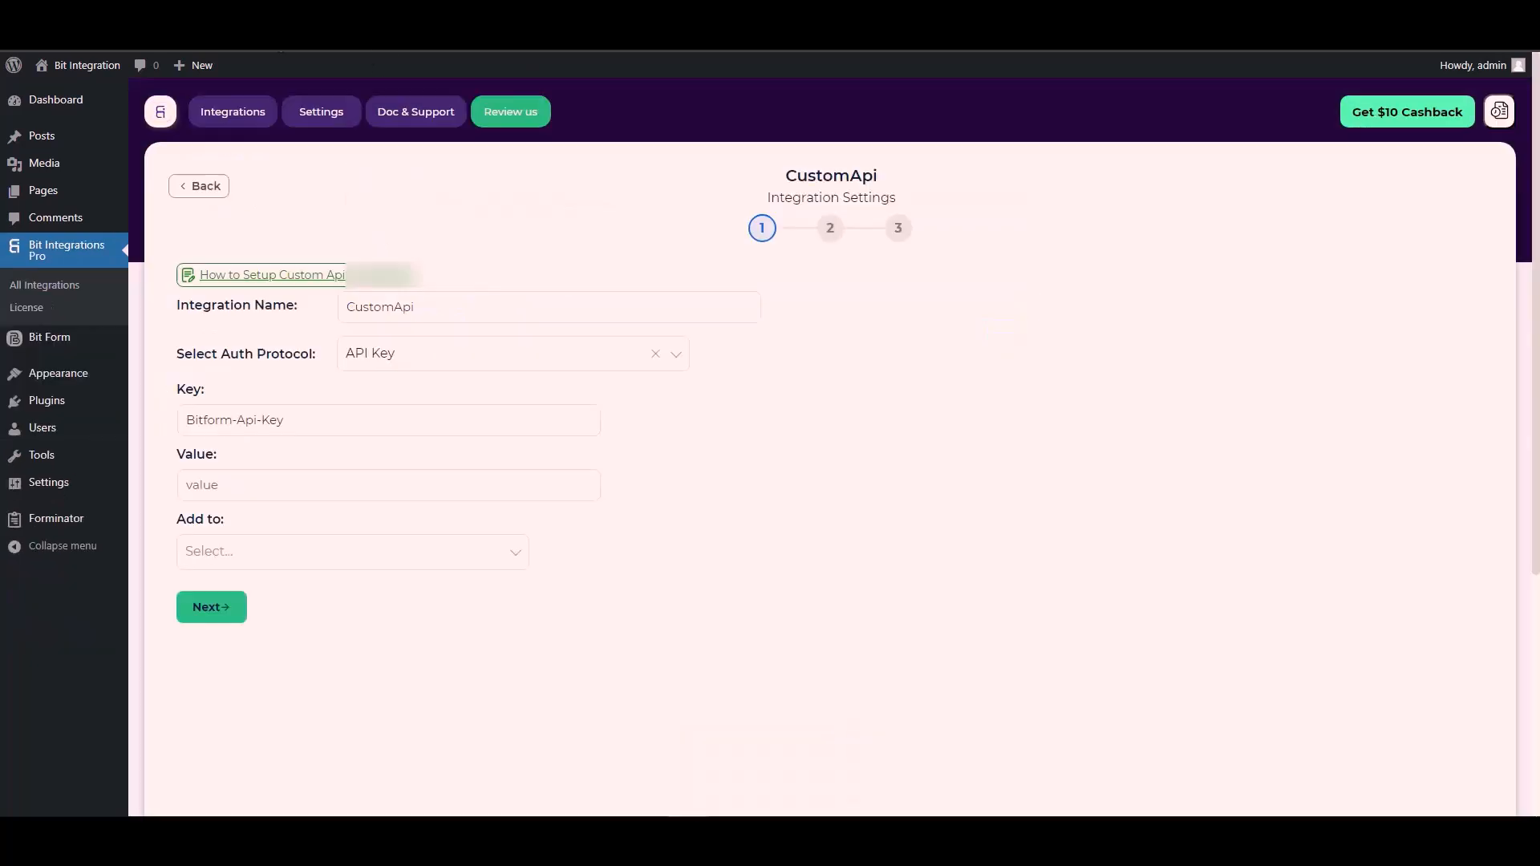
left_click(454, 433)
left_click(213, 490)
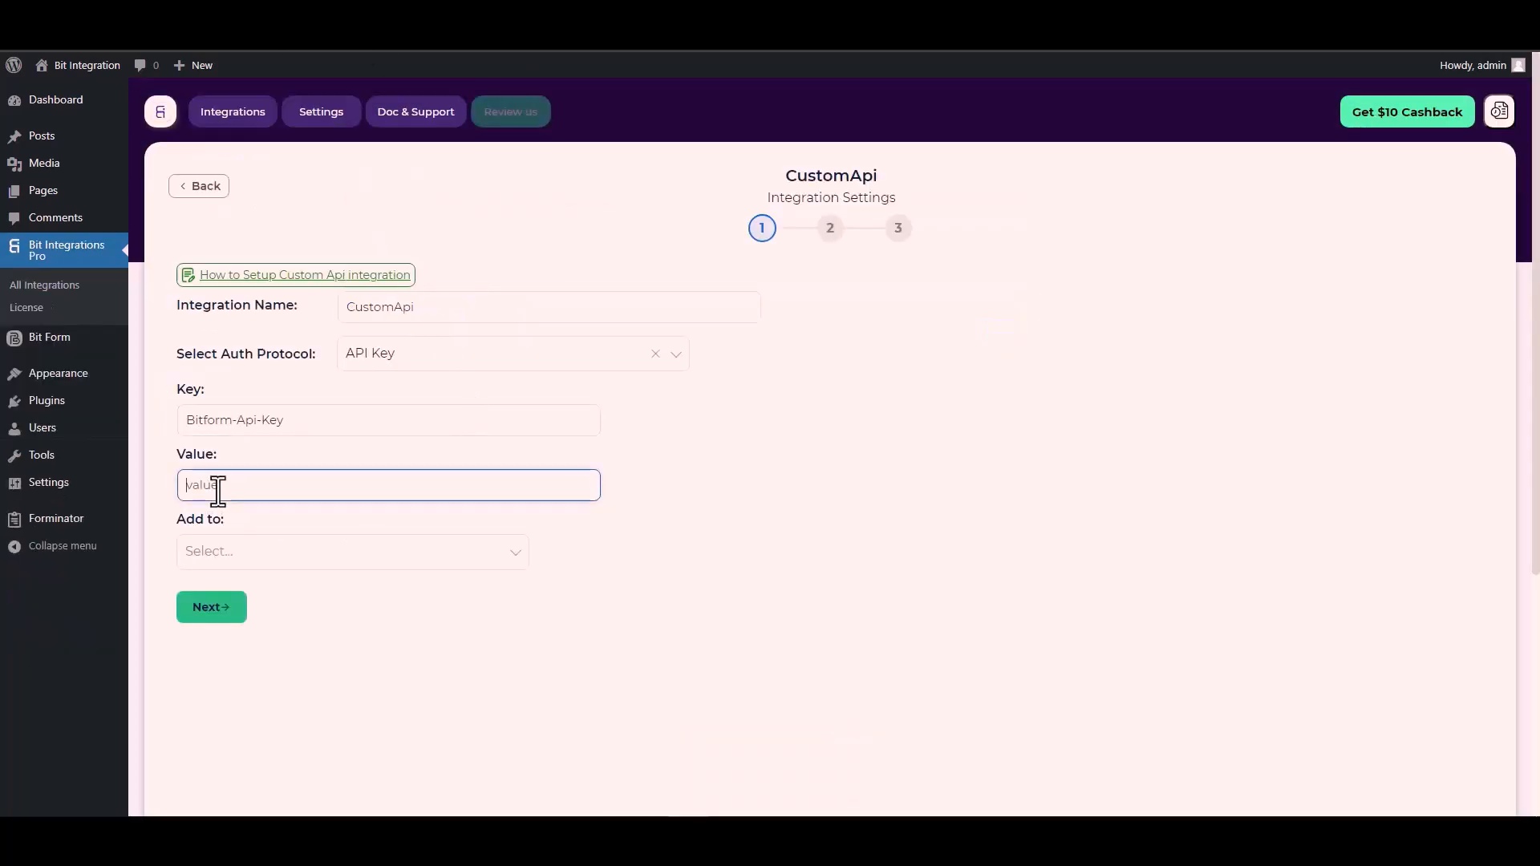
key("ctrl+v")
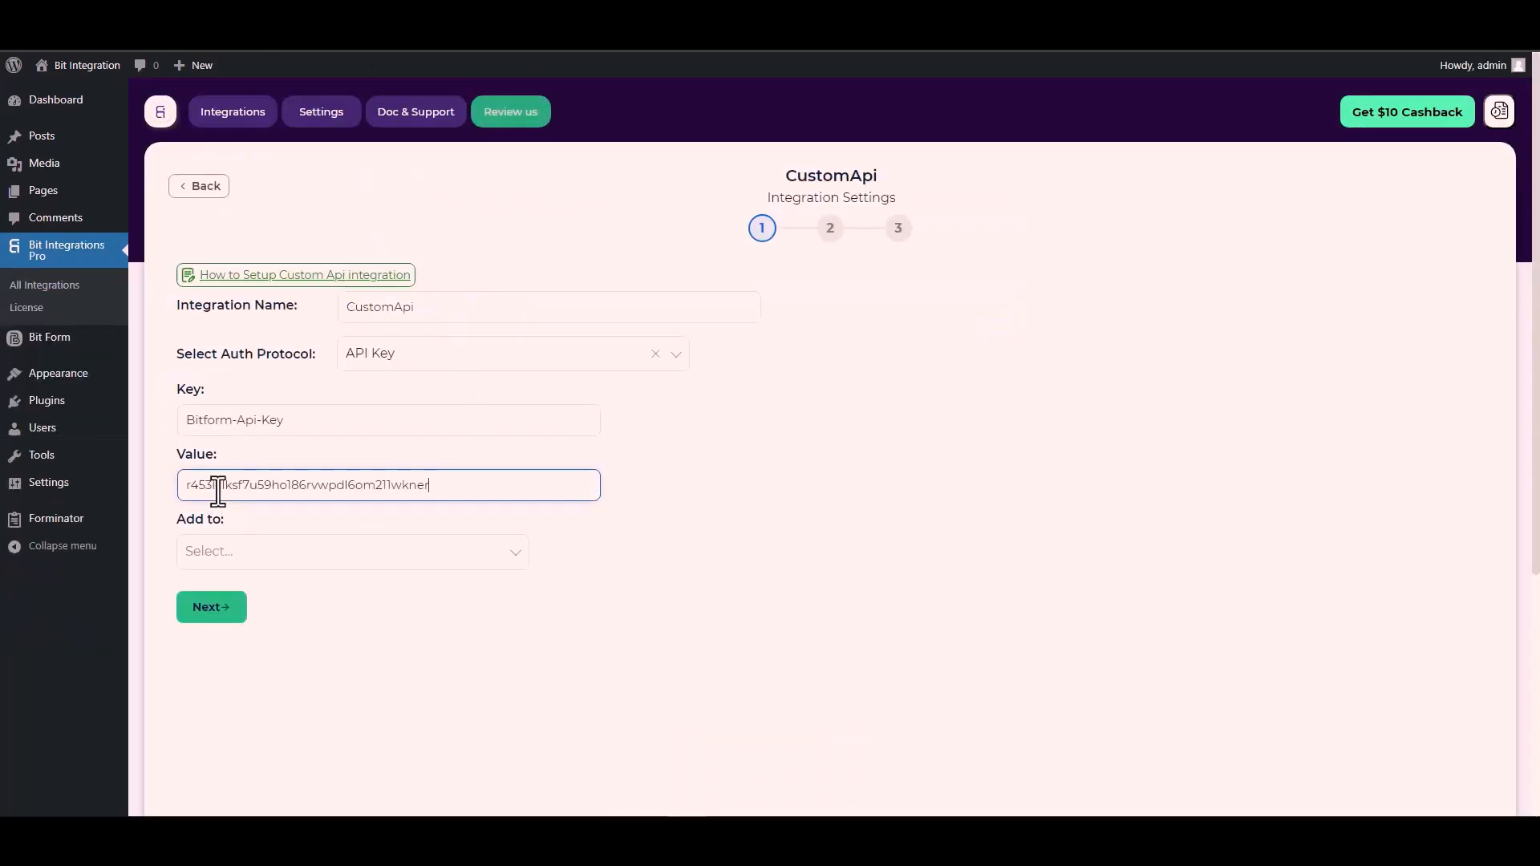
- Set the key to be added to the Header, checking the docs, and proceed to the next step
left_click(241, 552)
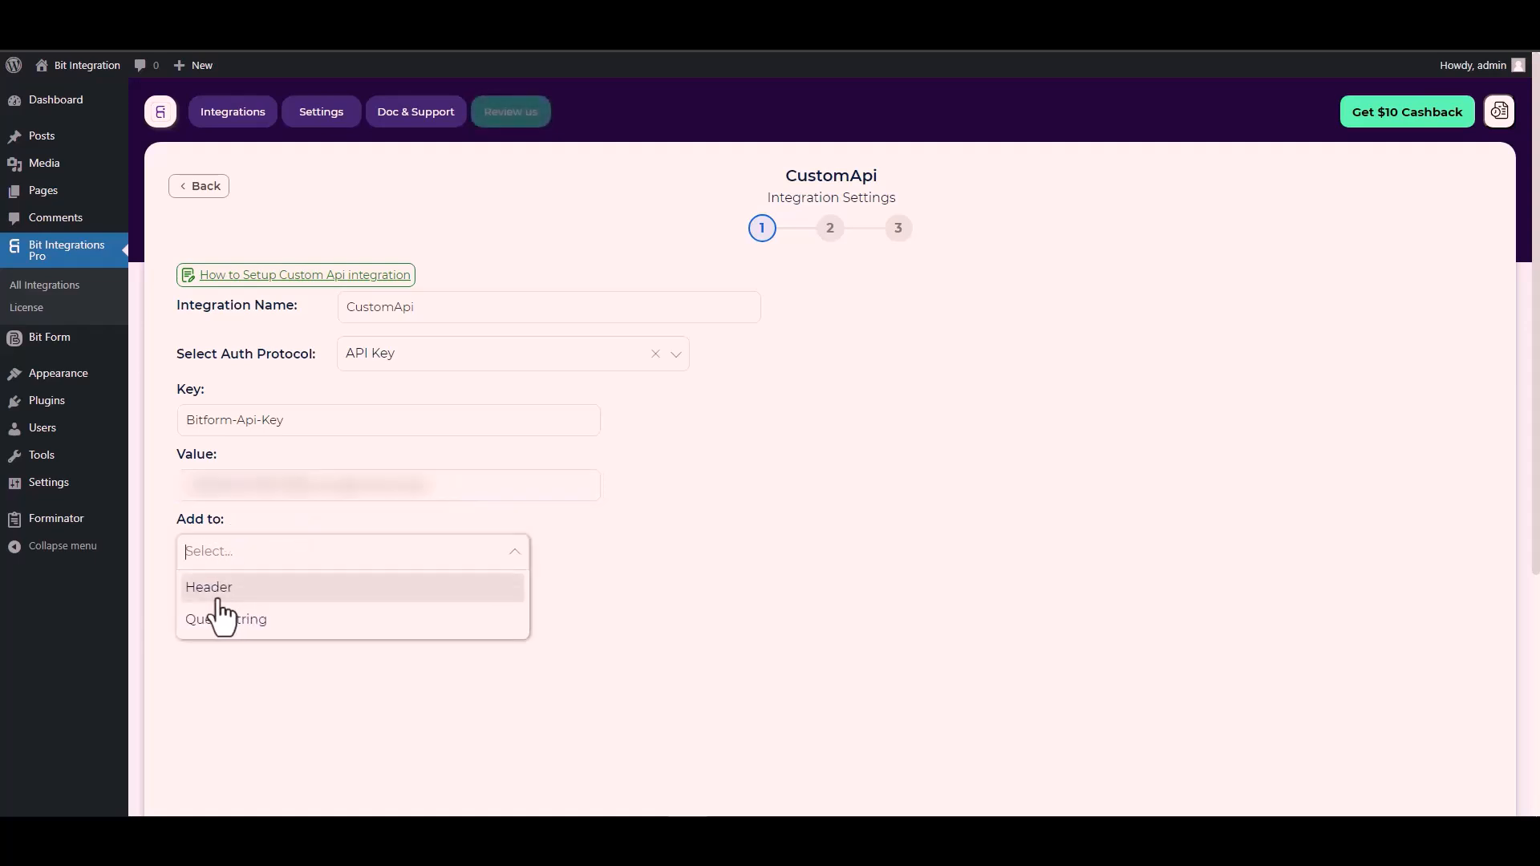
left_click(707, 476)
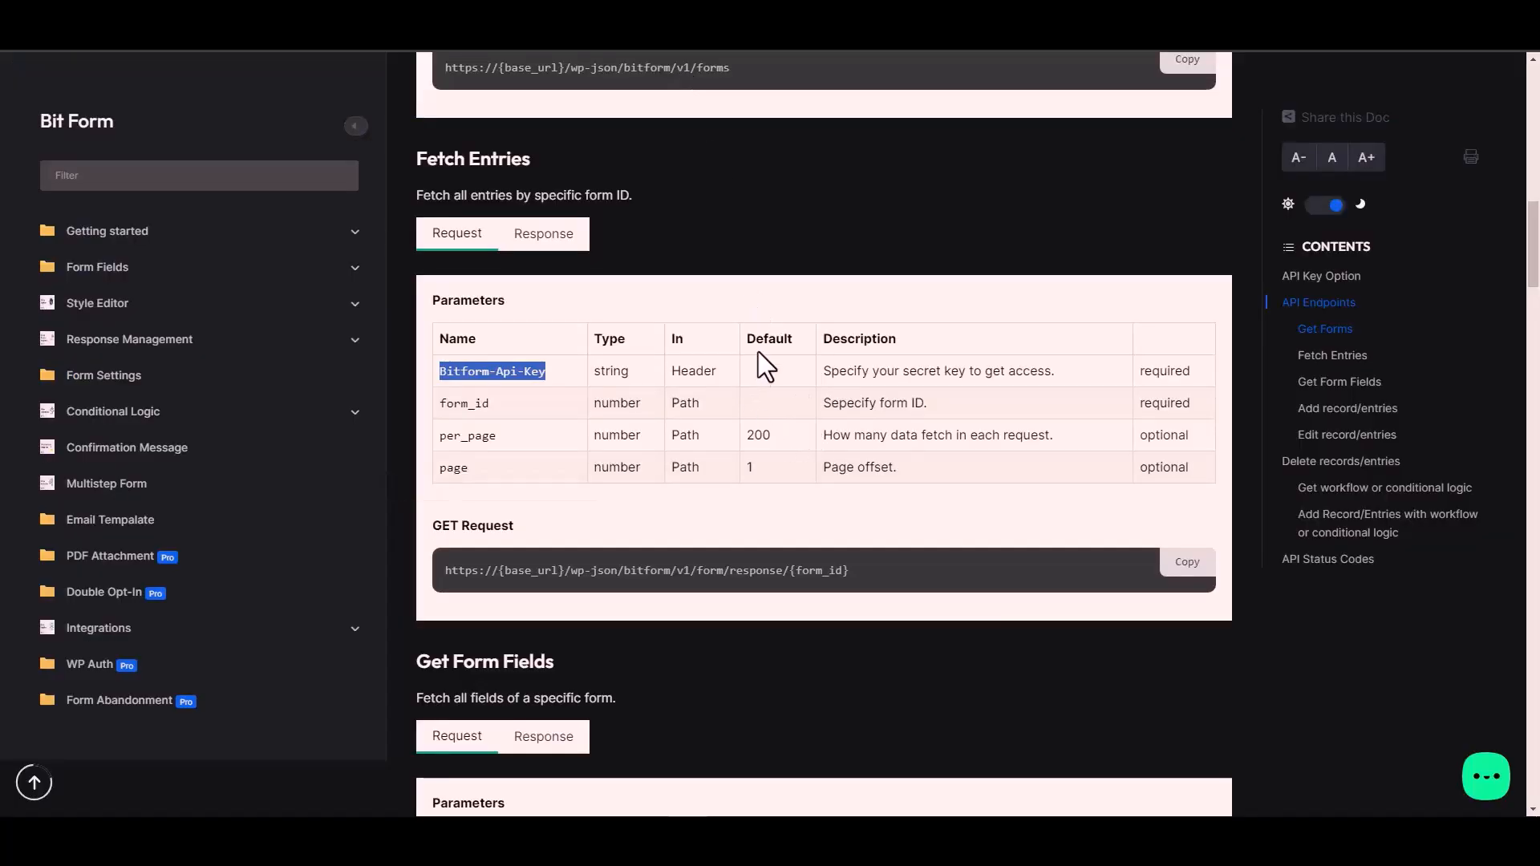
left_click(703, 373)
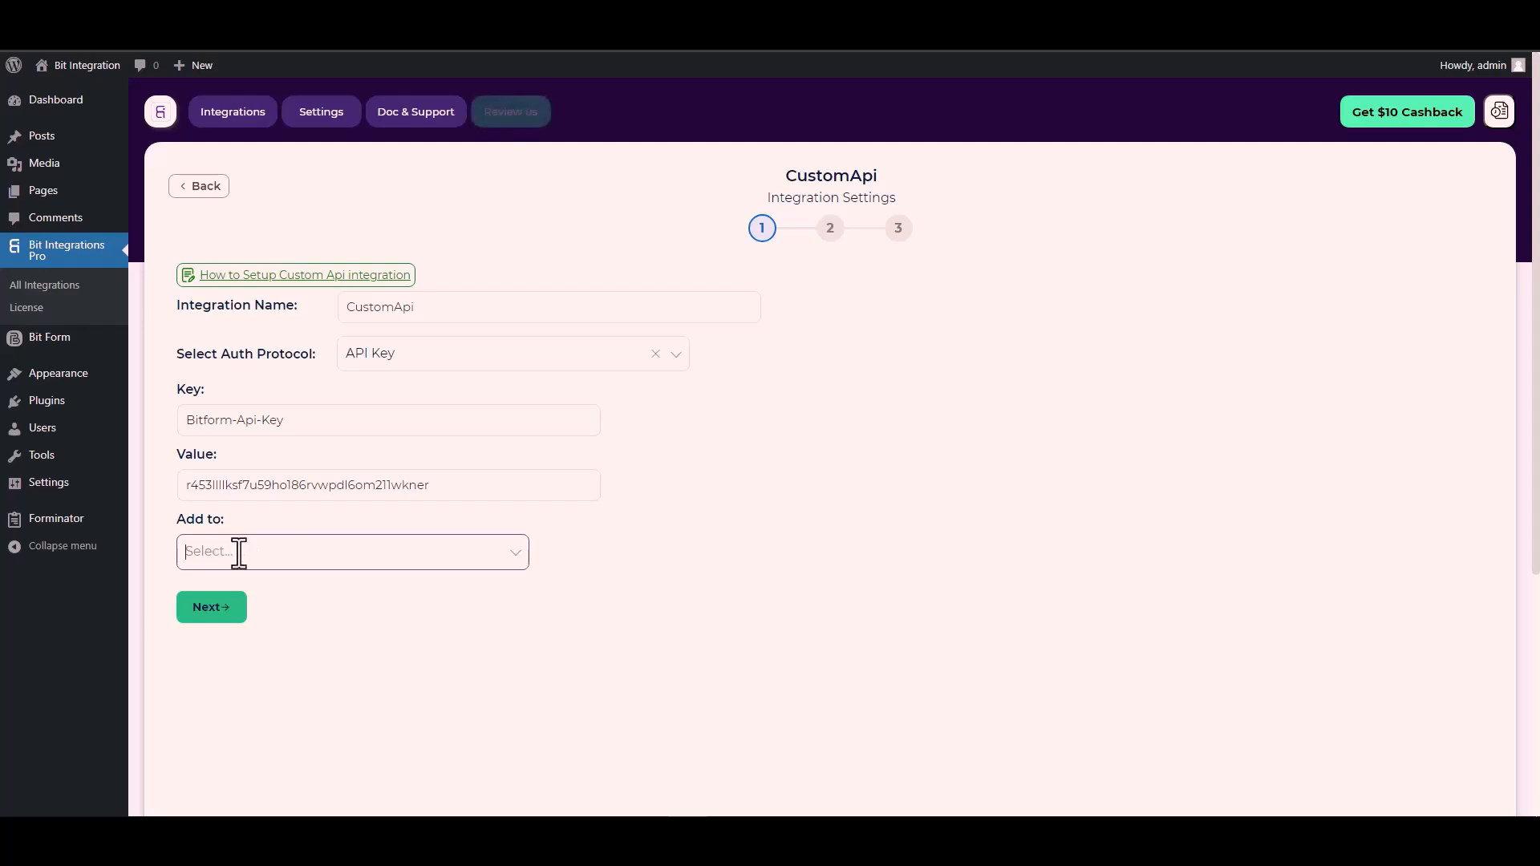
left_click(399, 553)
left_click(237, 590)
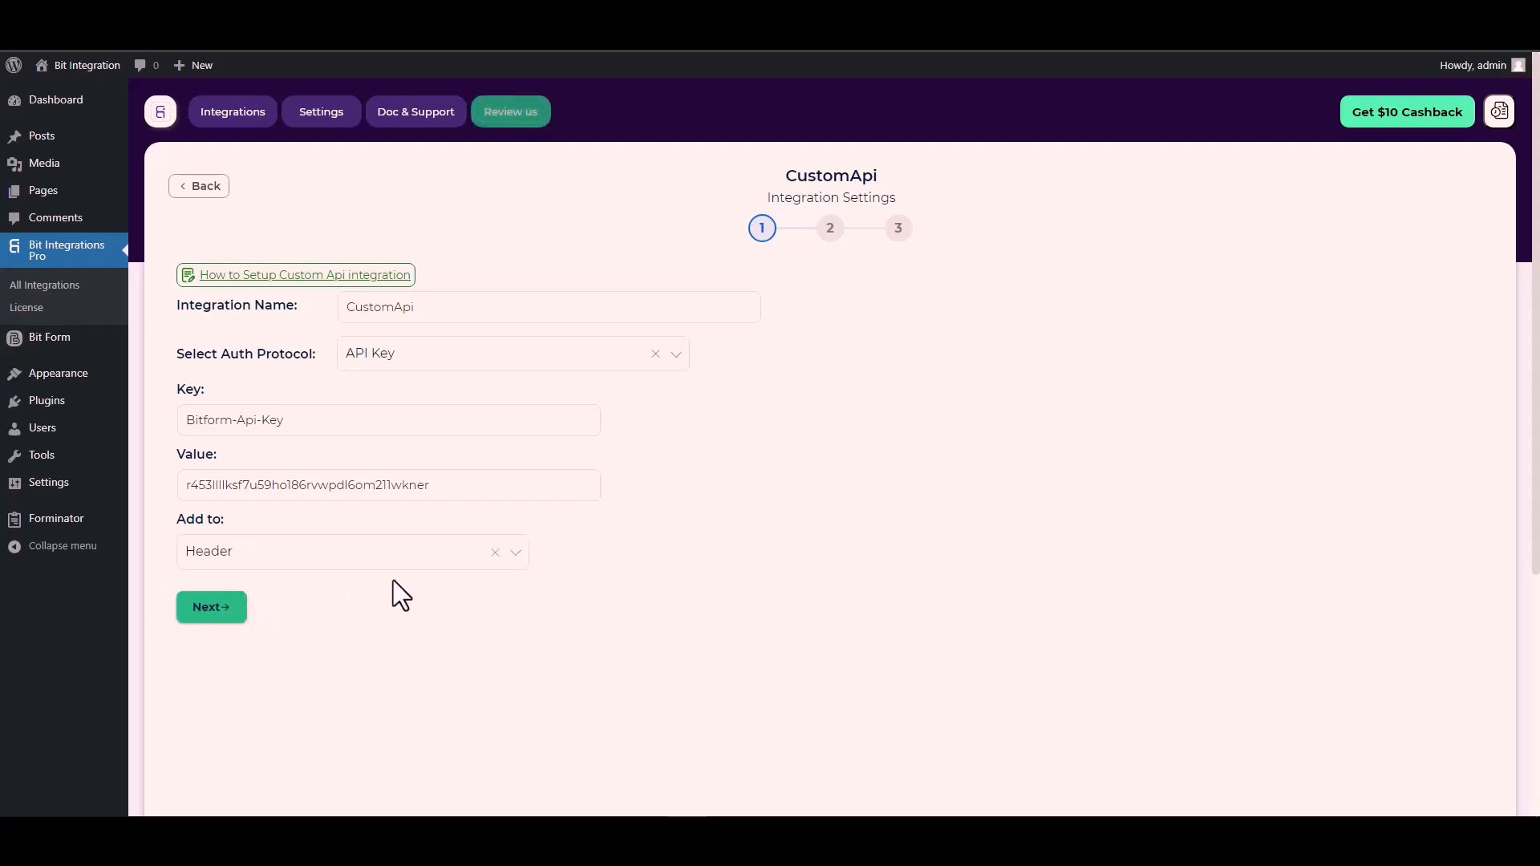
left_click(218, 611)
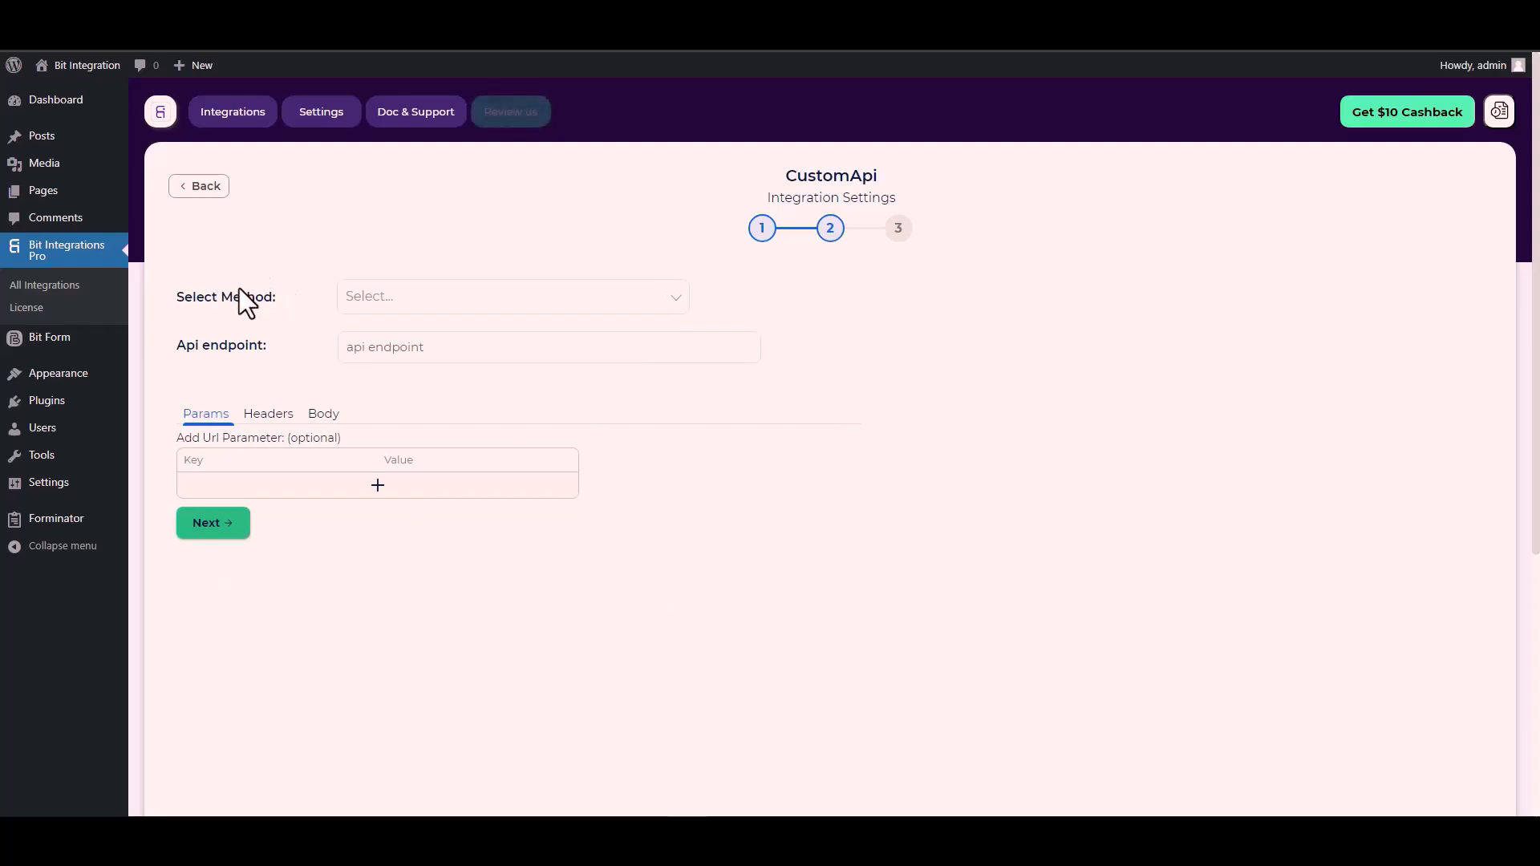
- Set the request method to POST
left_click(399, 303)
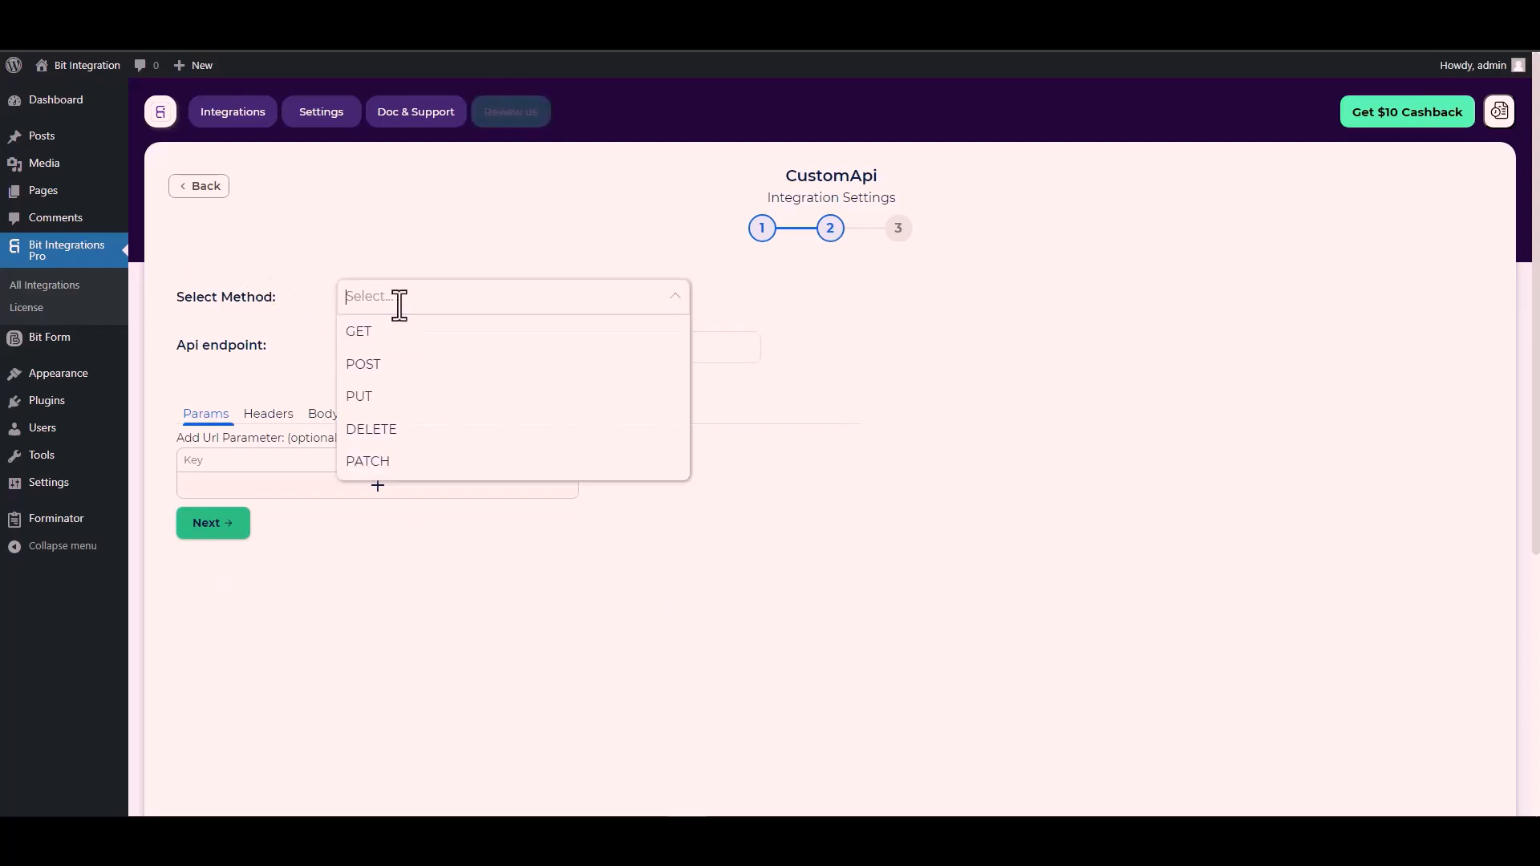
left_click(405, 365)
scroll(266, 354, "down", 1)
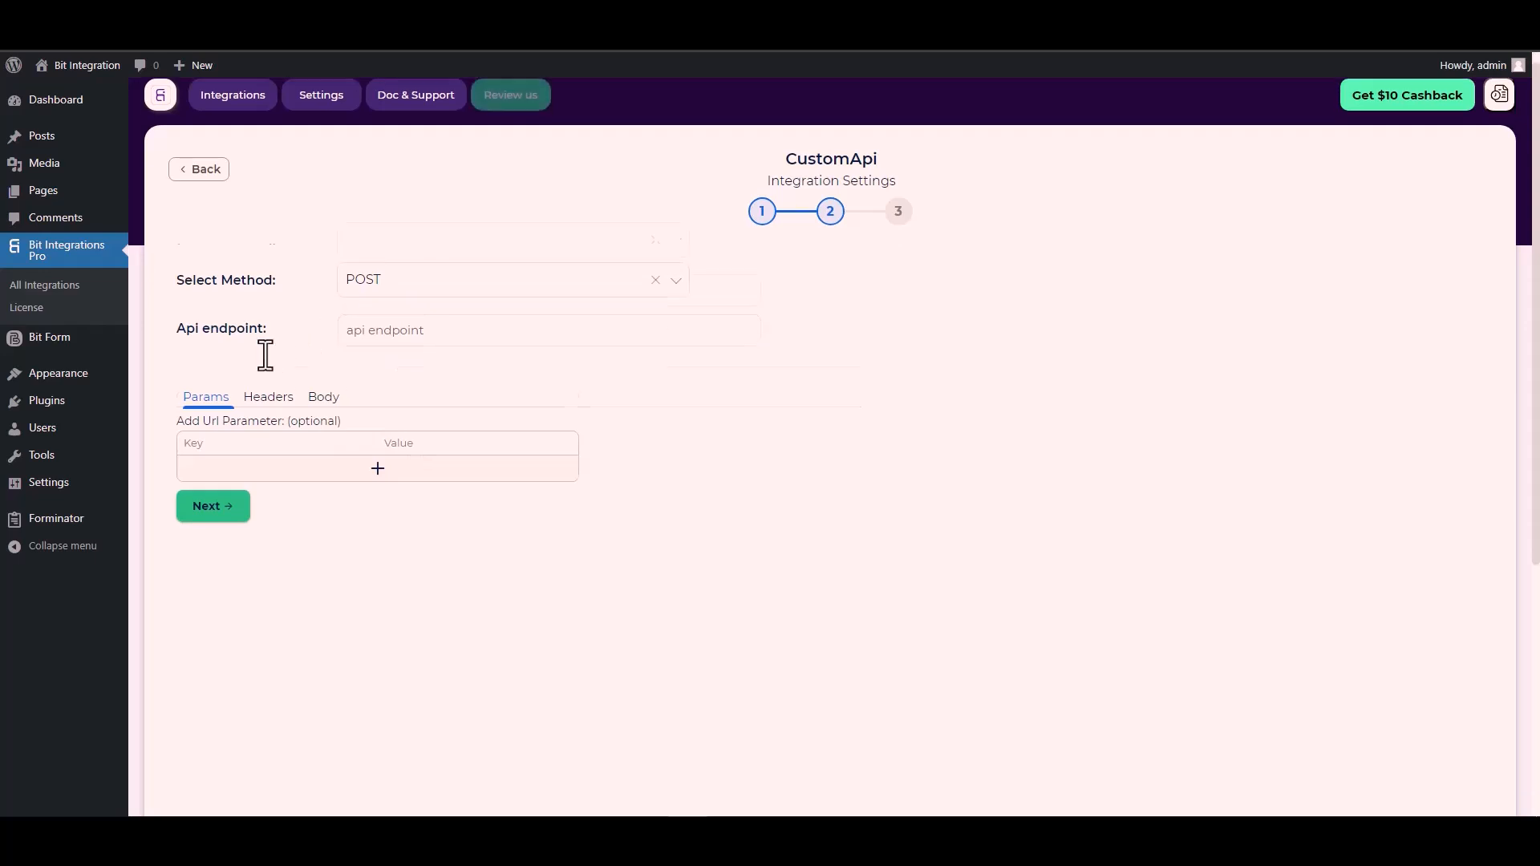
- Copy the Fetch Entries request URL from the docs and paste it as the API endpoint
left_click(378, 265)
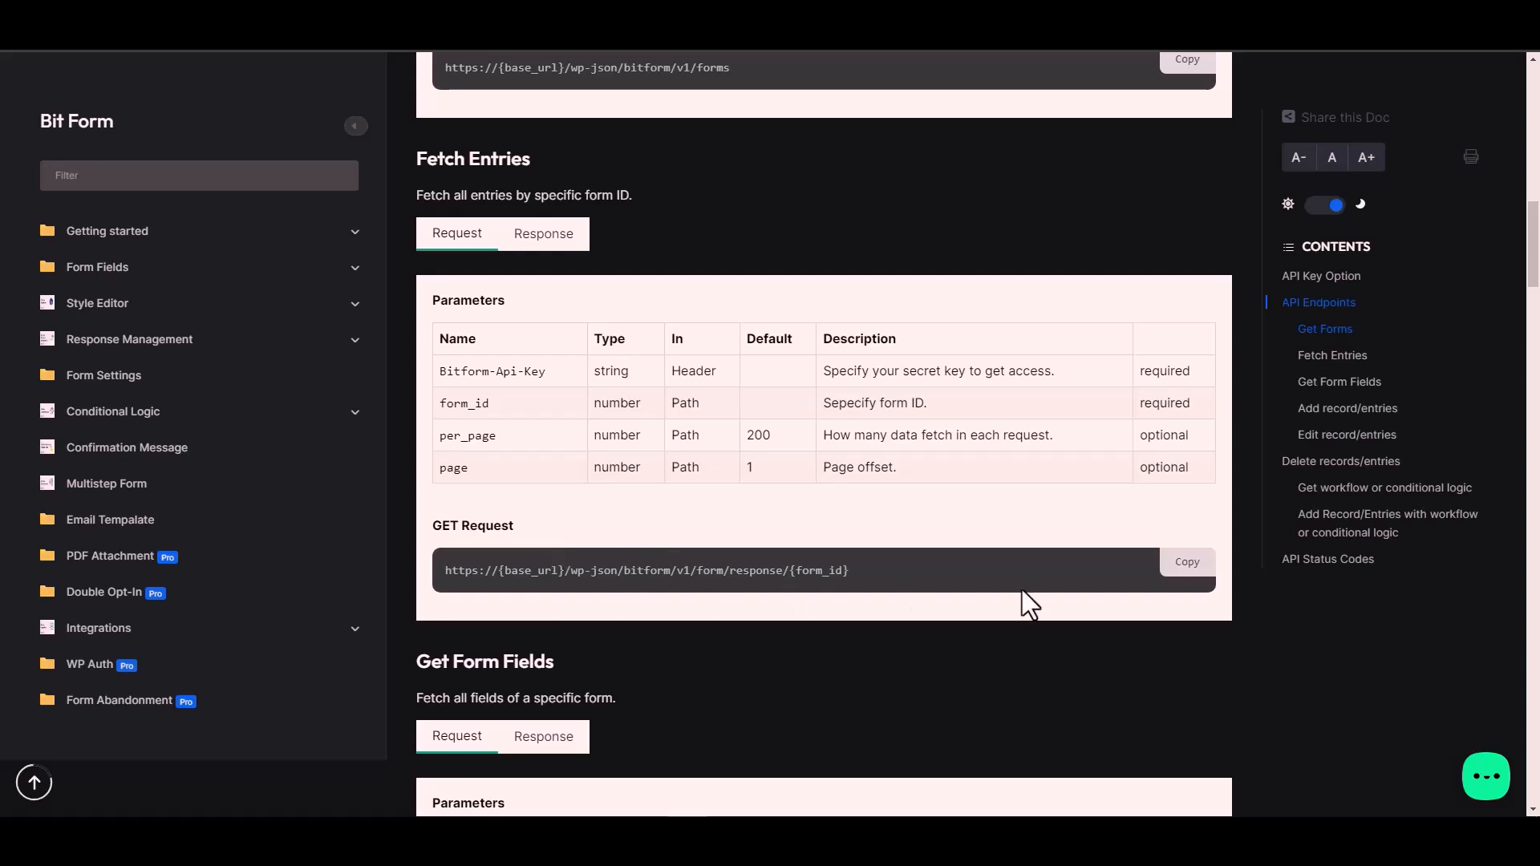
left_click(1196, 570)
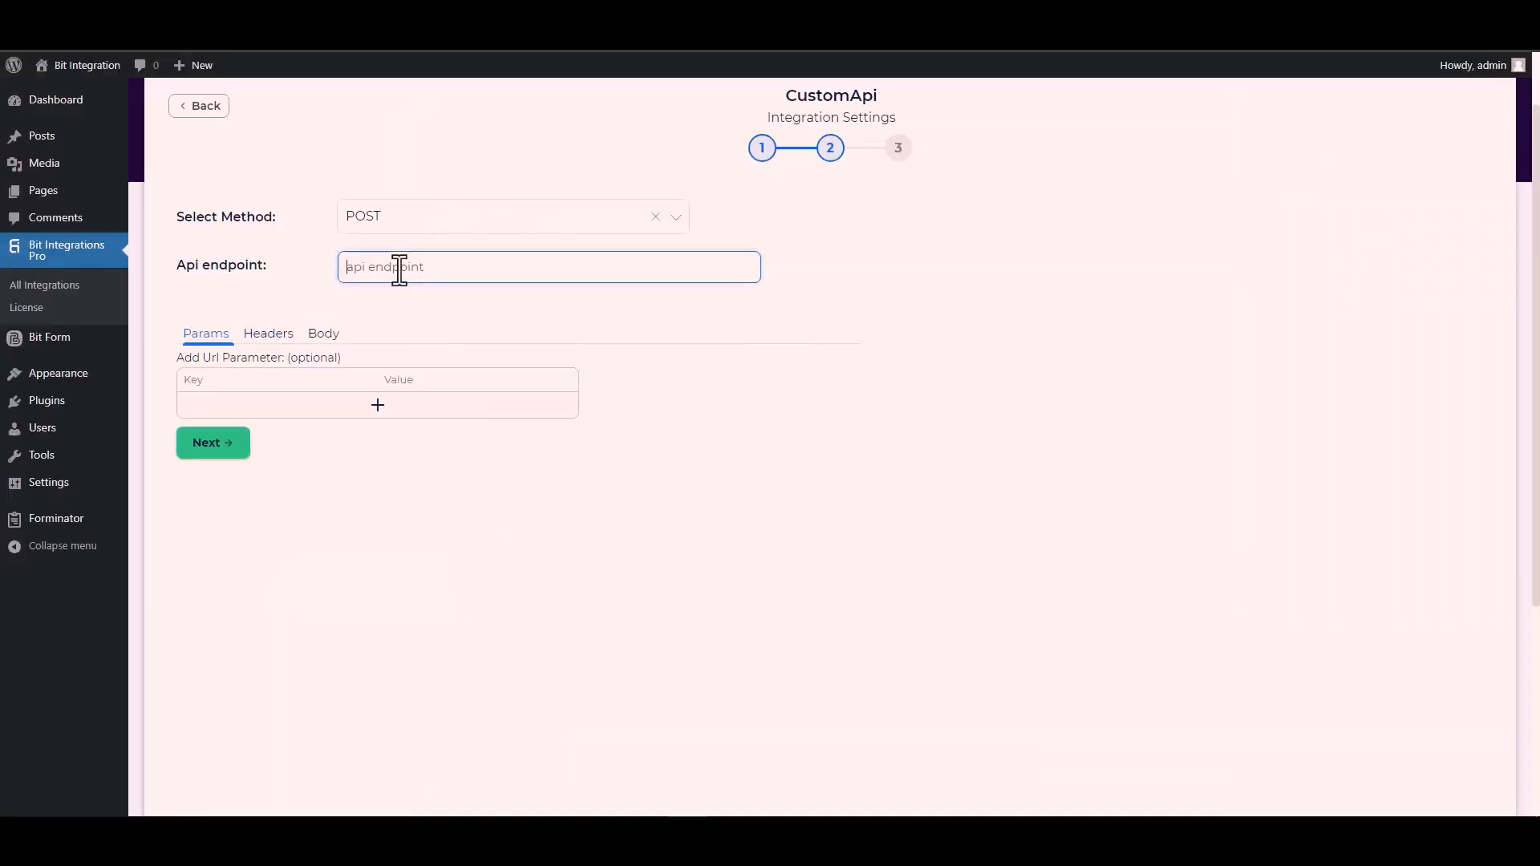
key("ctrl+v")
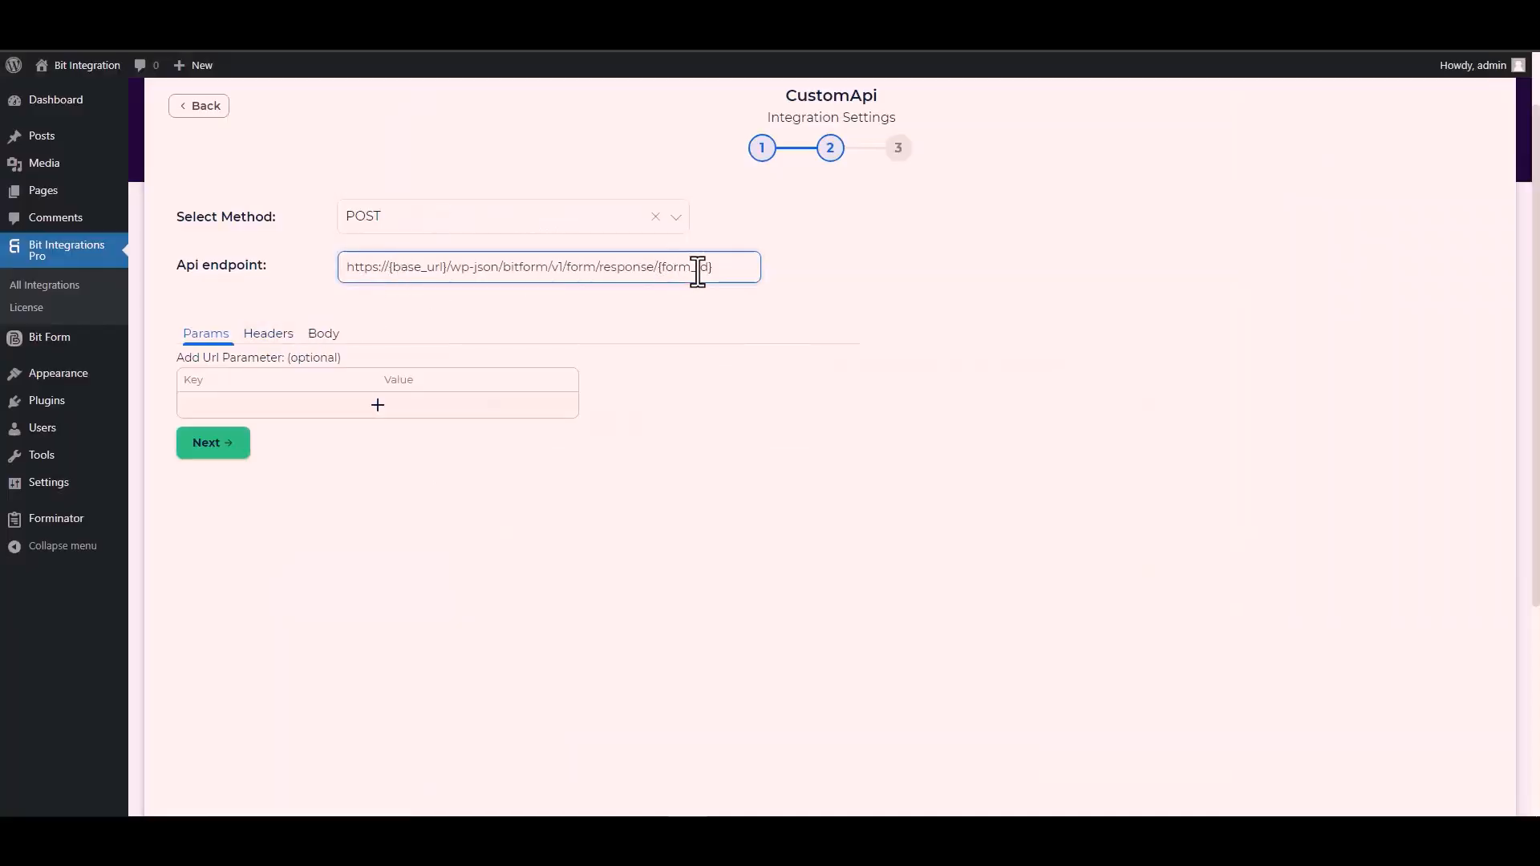
- Replace {form_id} at the end of the endpoint with 1
left_click_drag(713, 270, 661, 267)
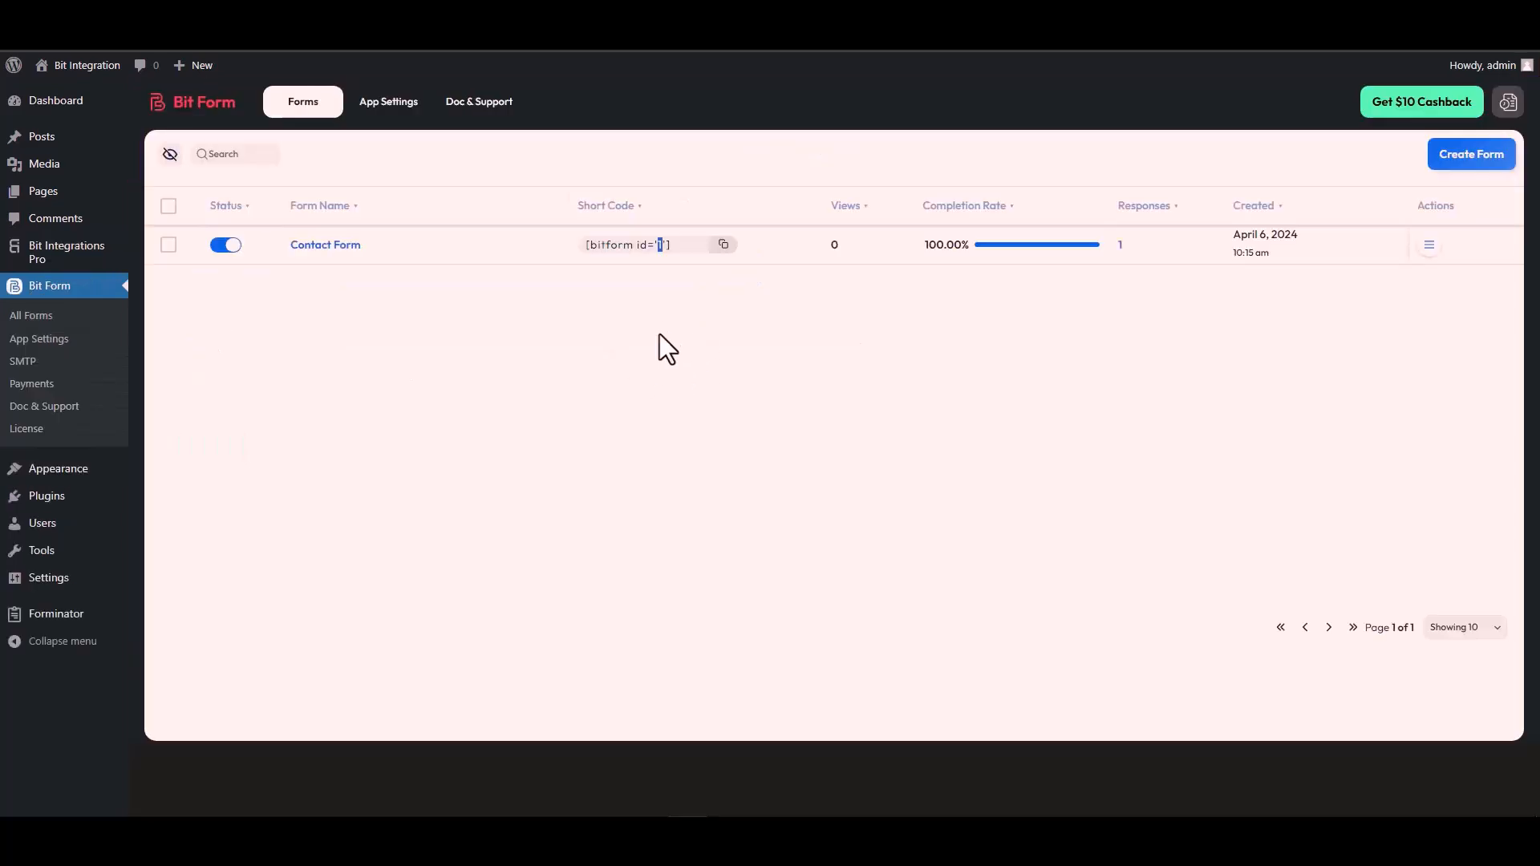
double_click(660, 245)
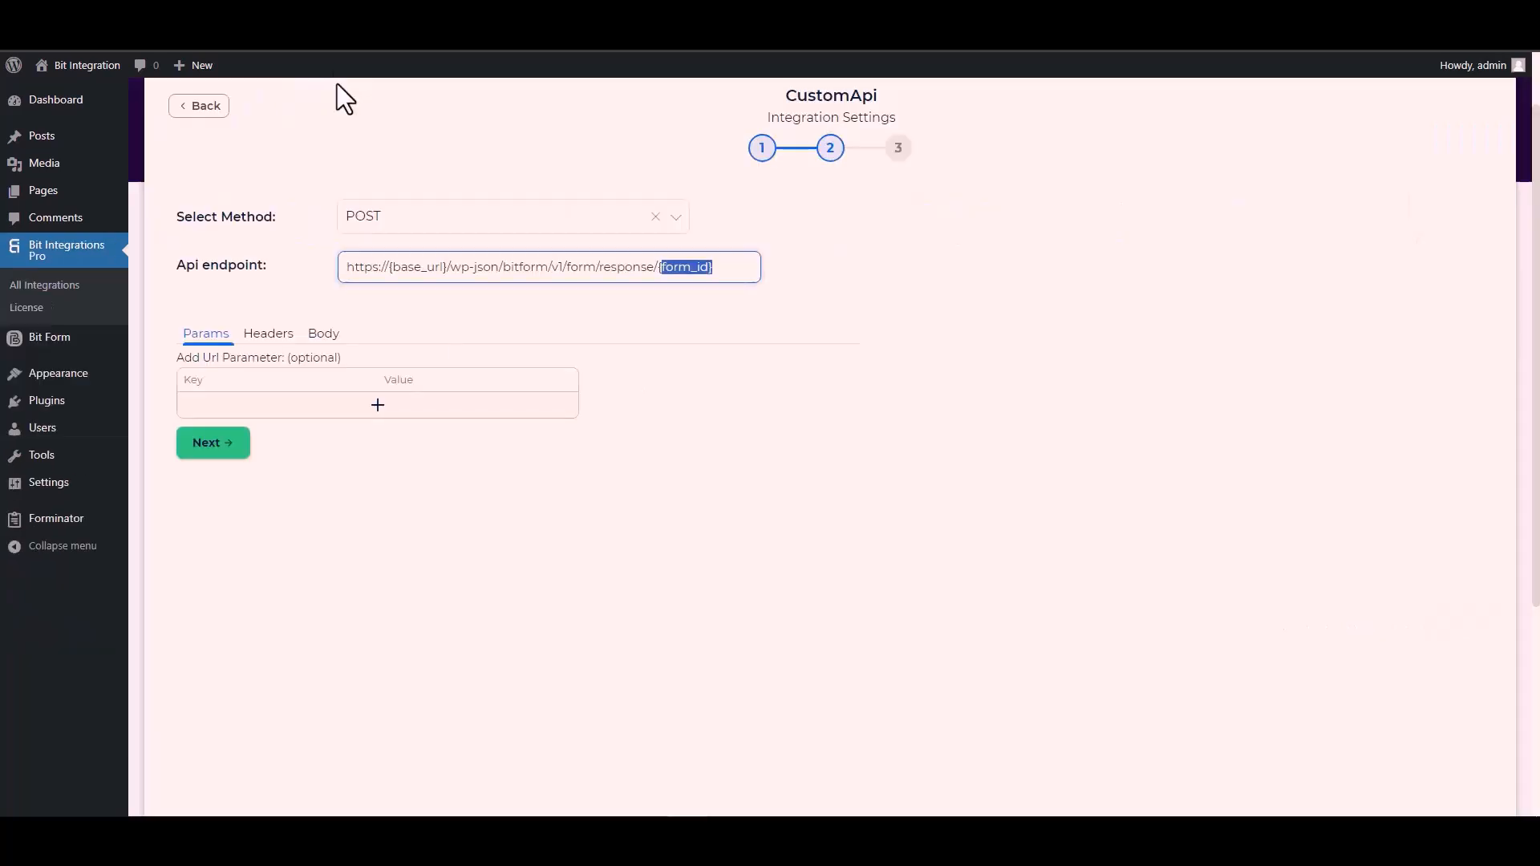
key("BackSpace")
key("BackSpace")
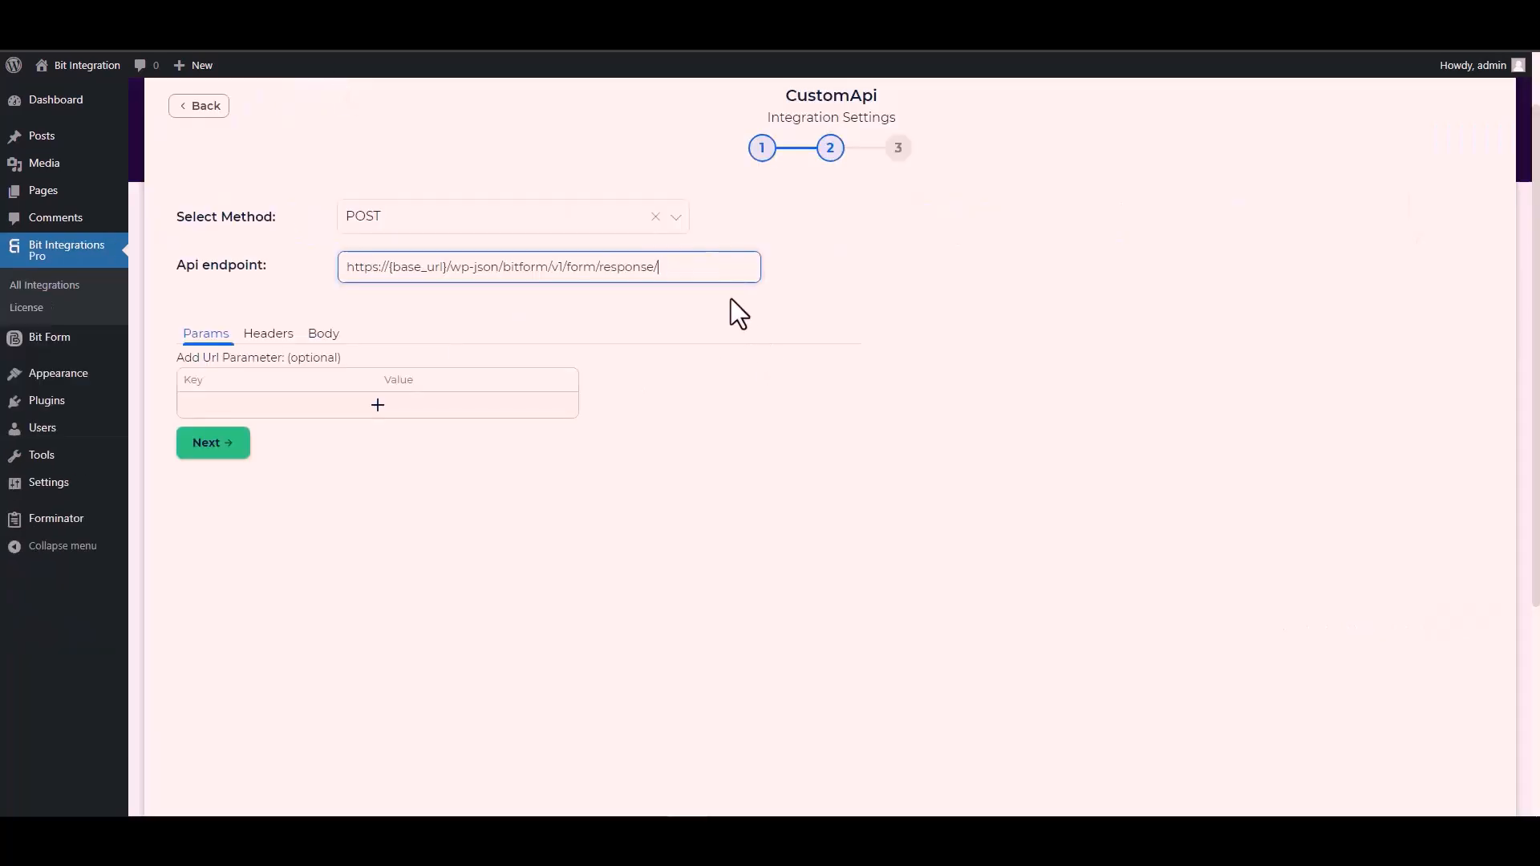
type("1")
left_click(447, 265)
left_click_drag(447, 266, 392, 267)
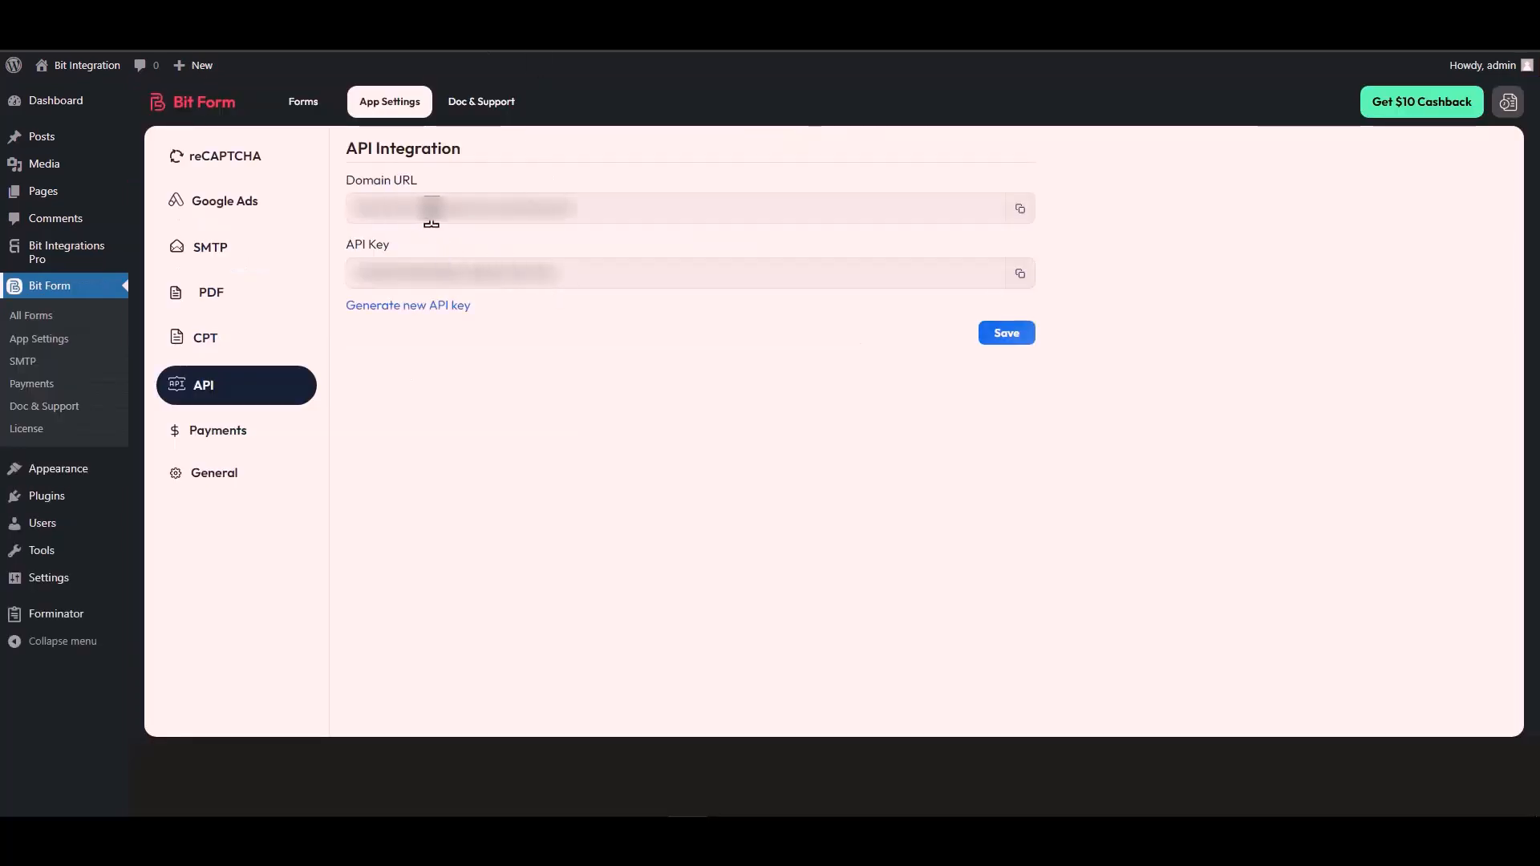
triple_click(432, 210)
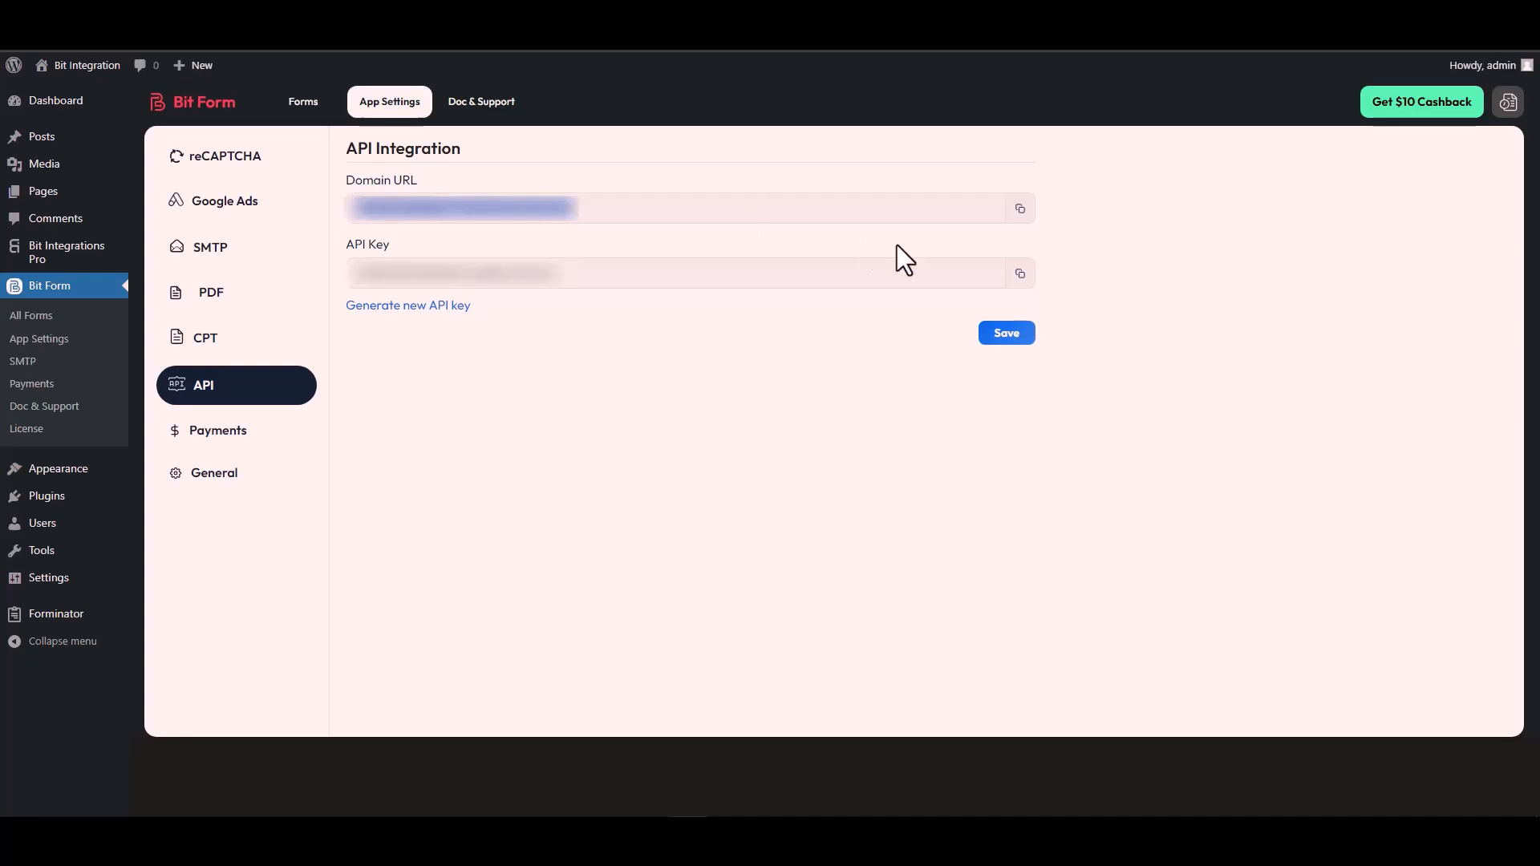
left_click(1020, 209)
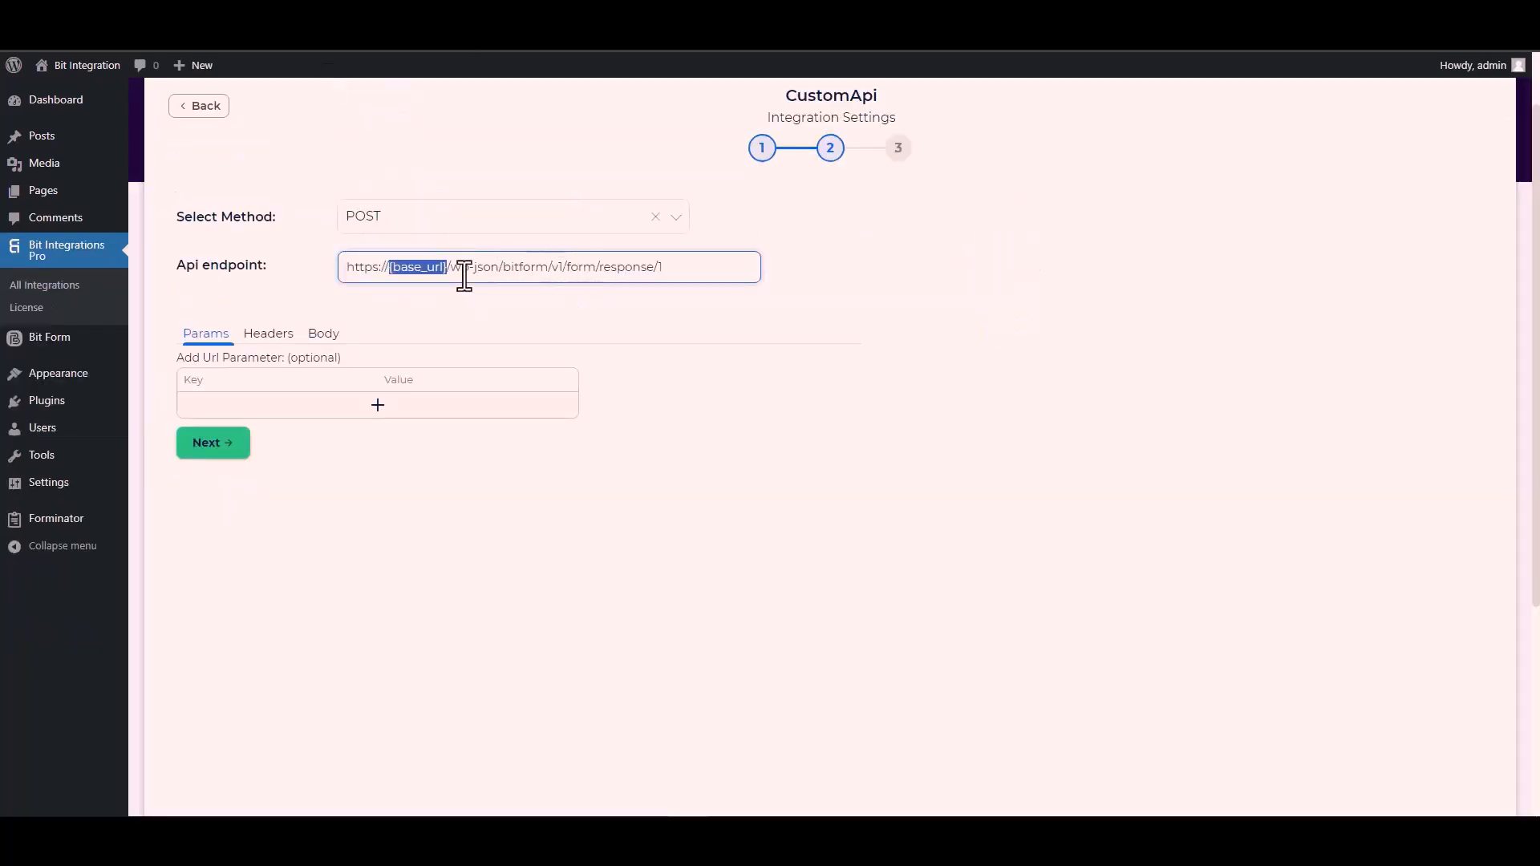
left_click(445, 265)
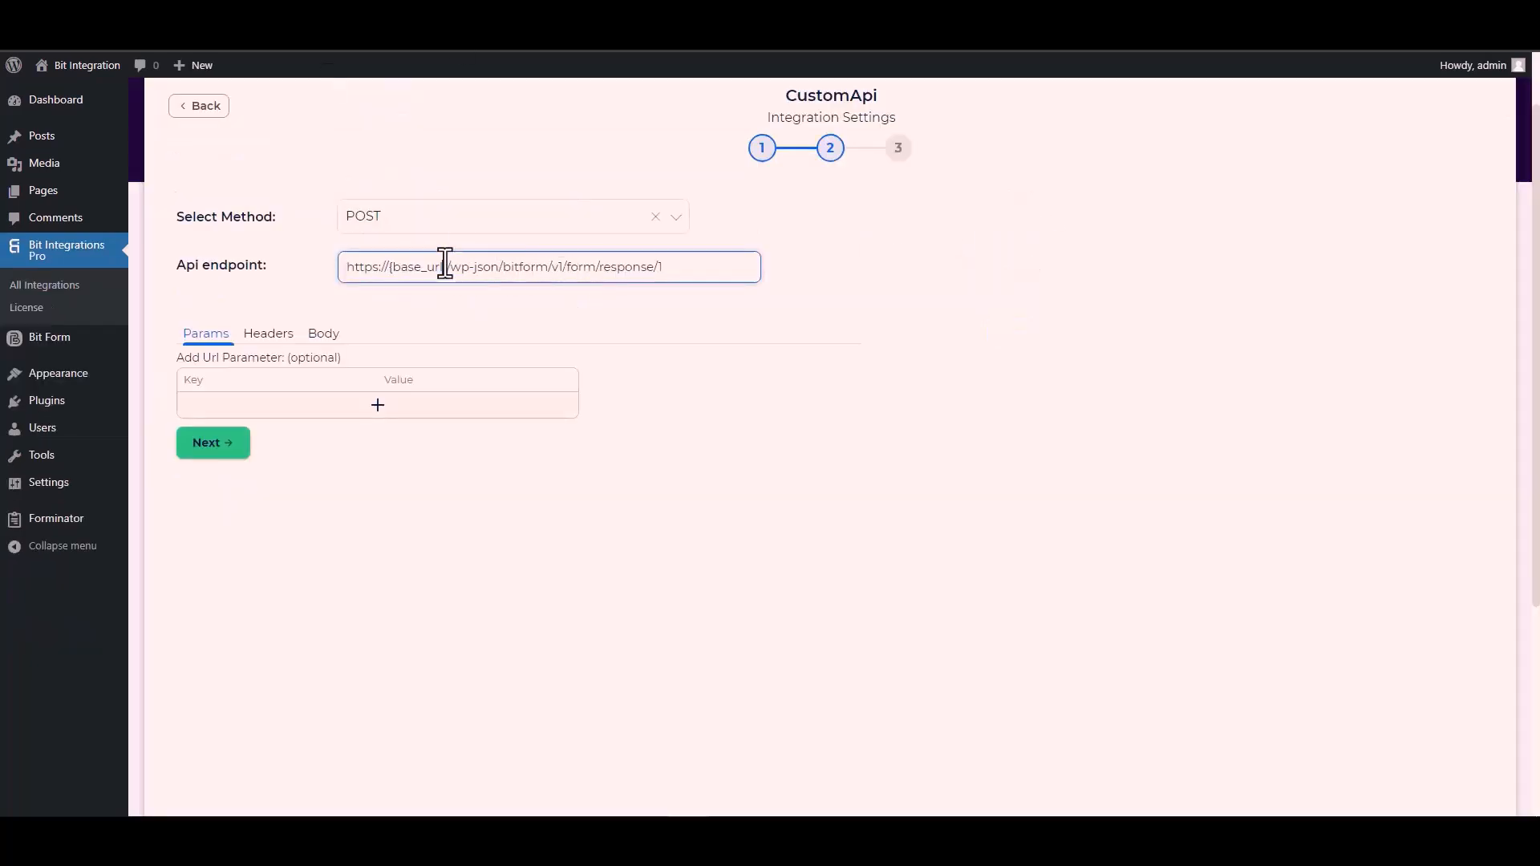
left_click_drag(448, 268, 345, 280)
key("ctrl+v")
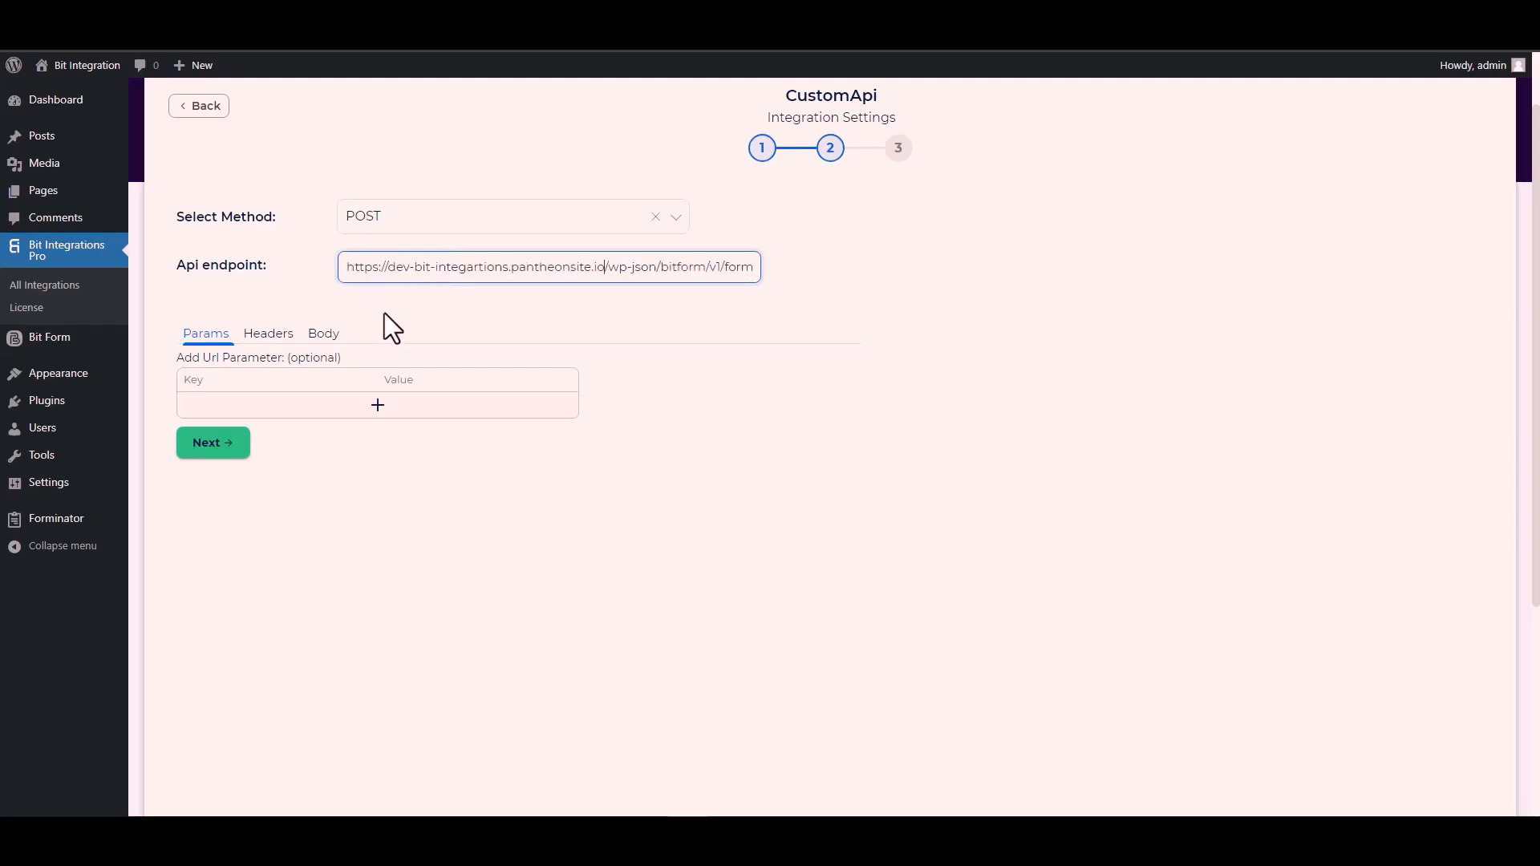
- Enable Send All Data in the request body and set the content type to application/x-www-form-urlencoded
left_click(527, 311)
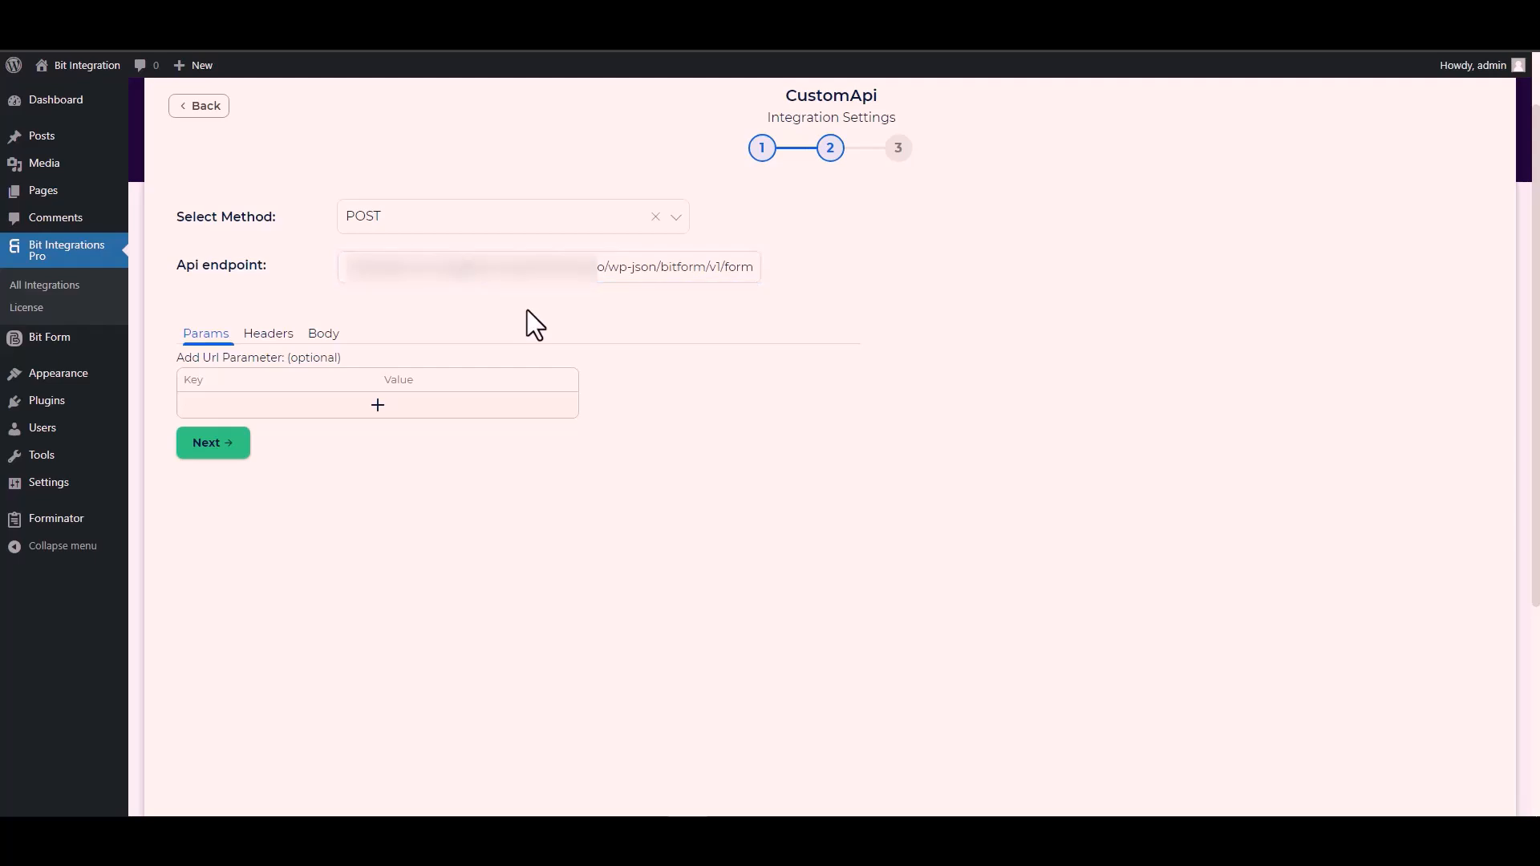
left_click(323, 333)
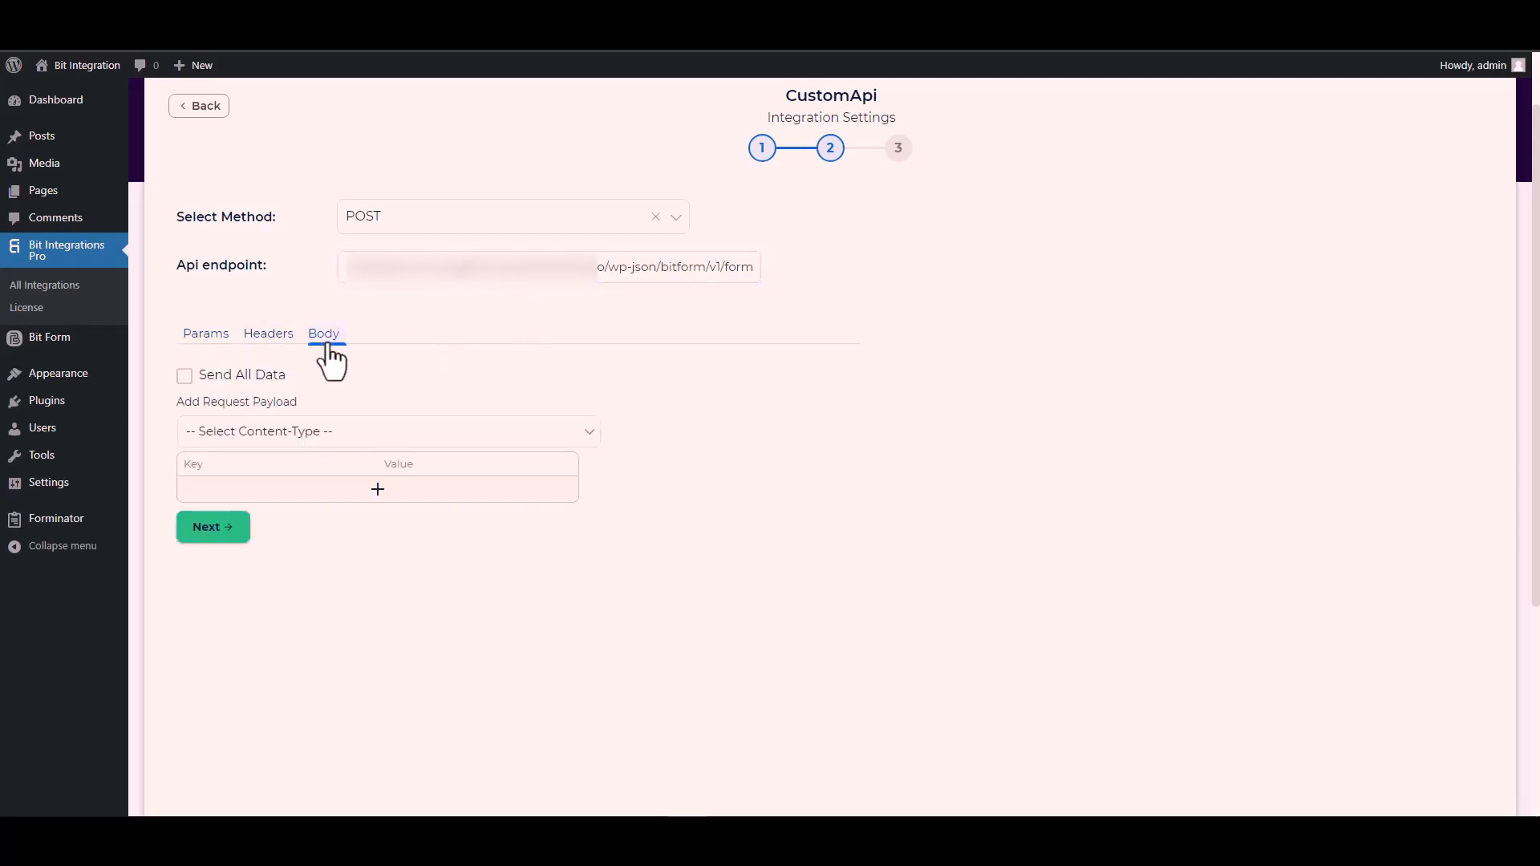
left_click(213, 377)
scroll(450, 373, "down", 3)
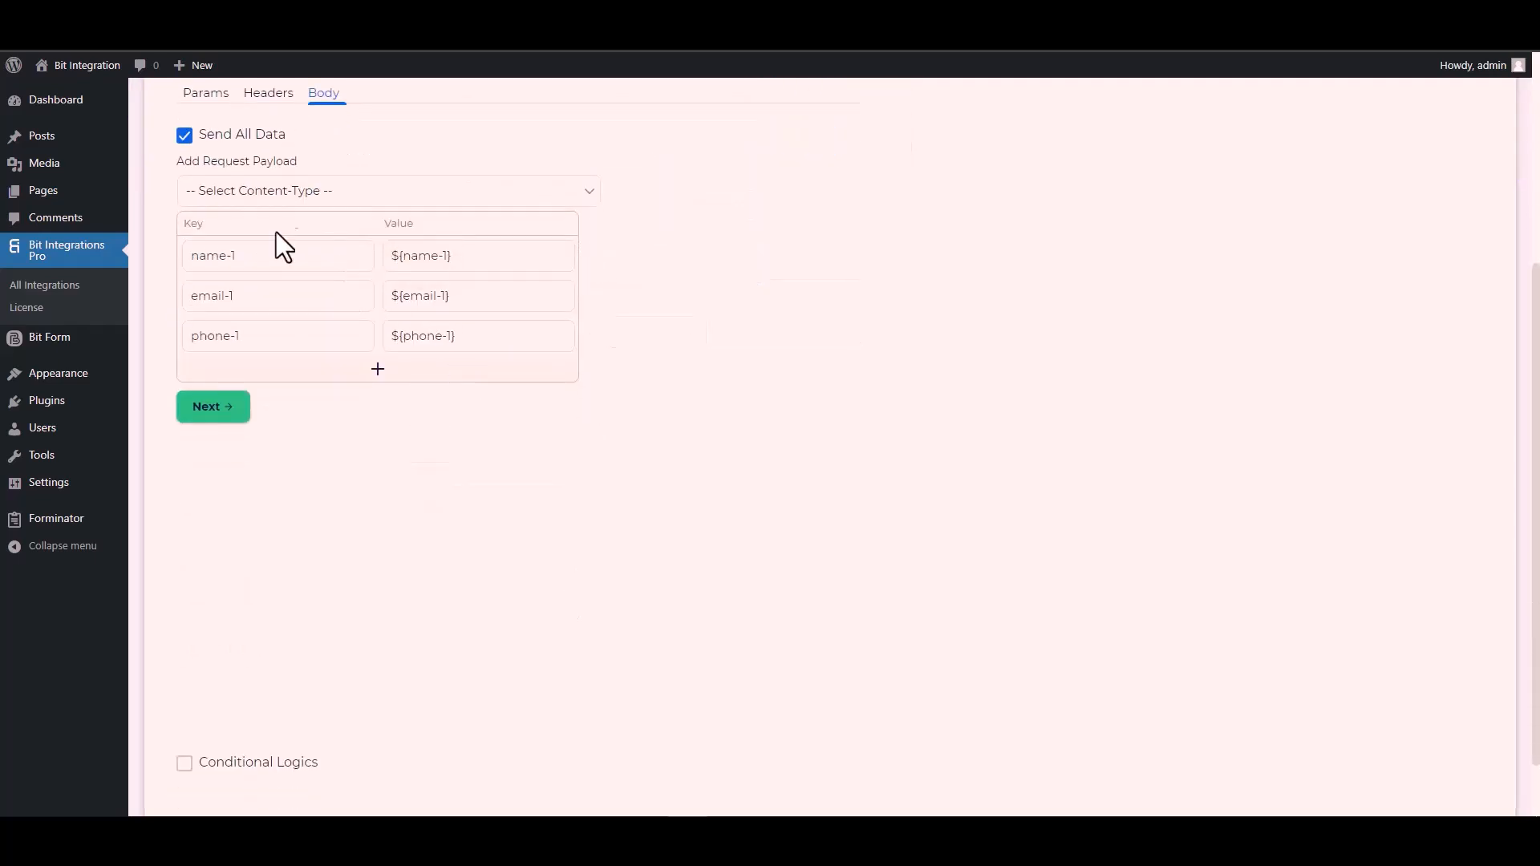
left_click(299, 193)
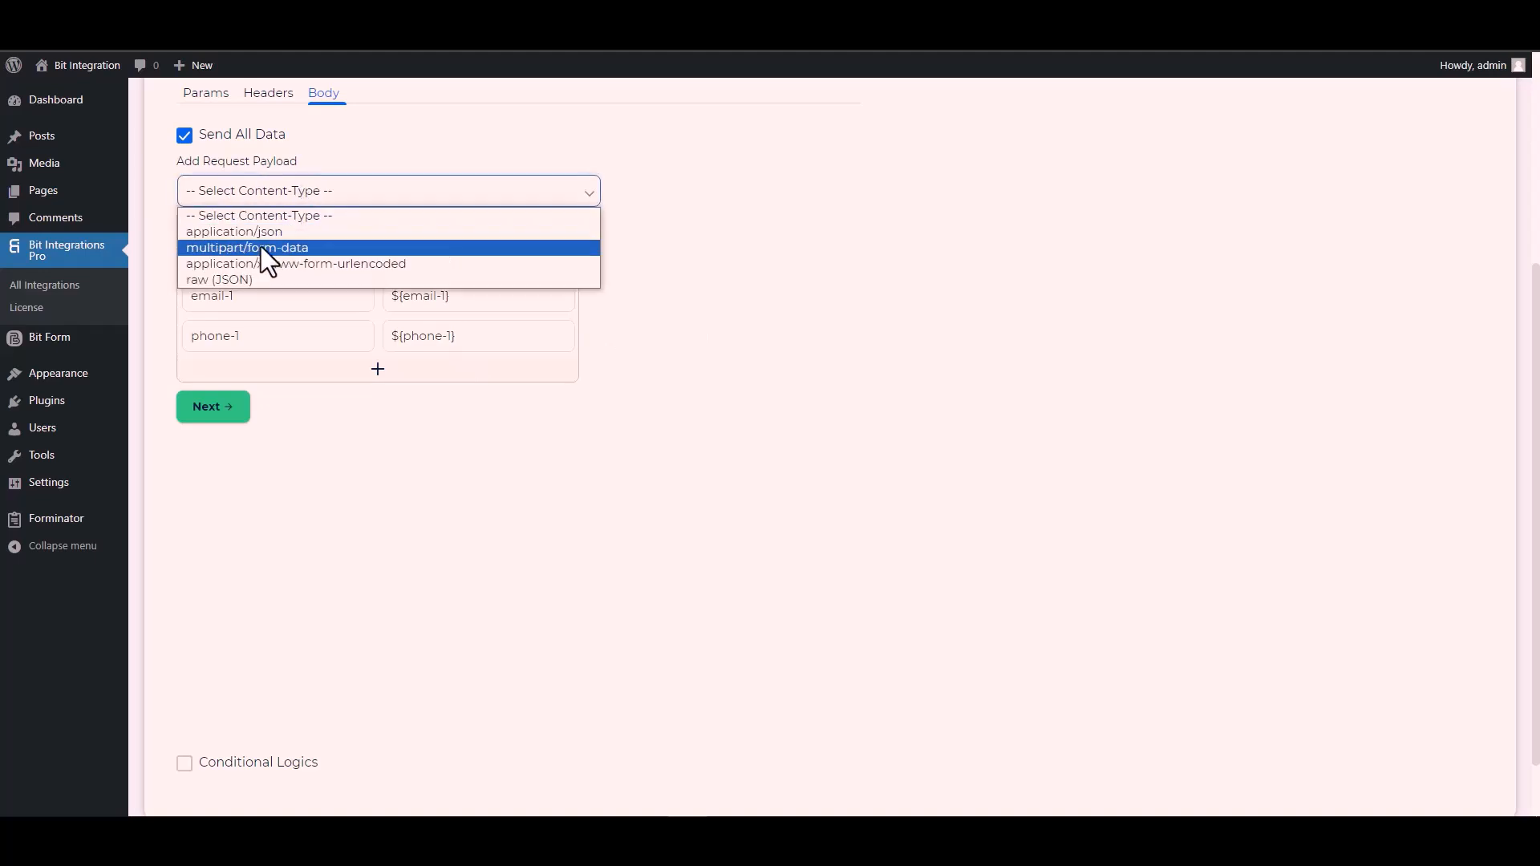
left_click(352, 264)
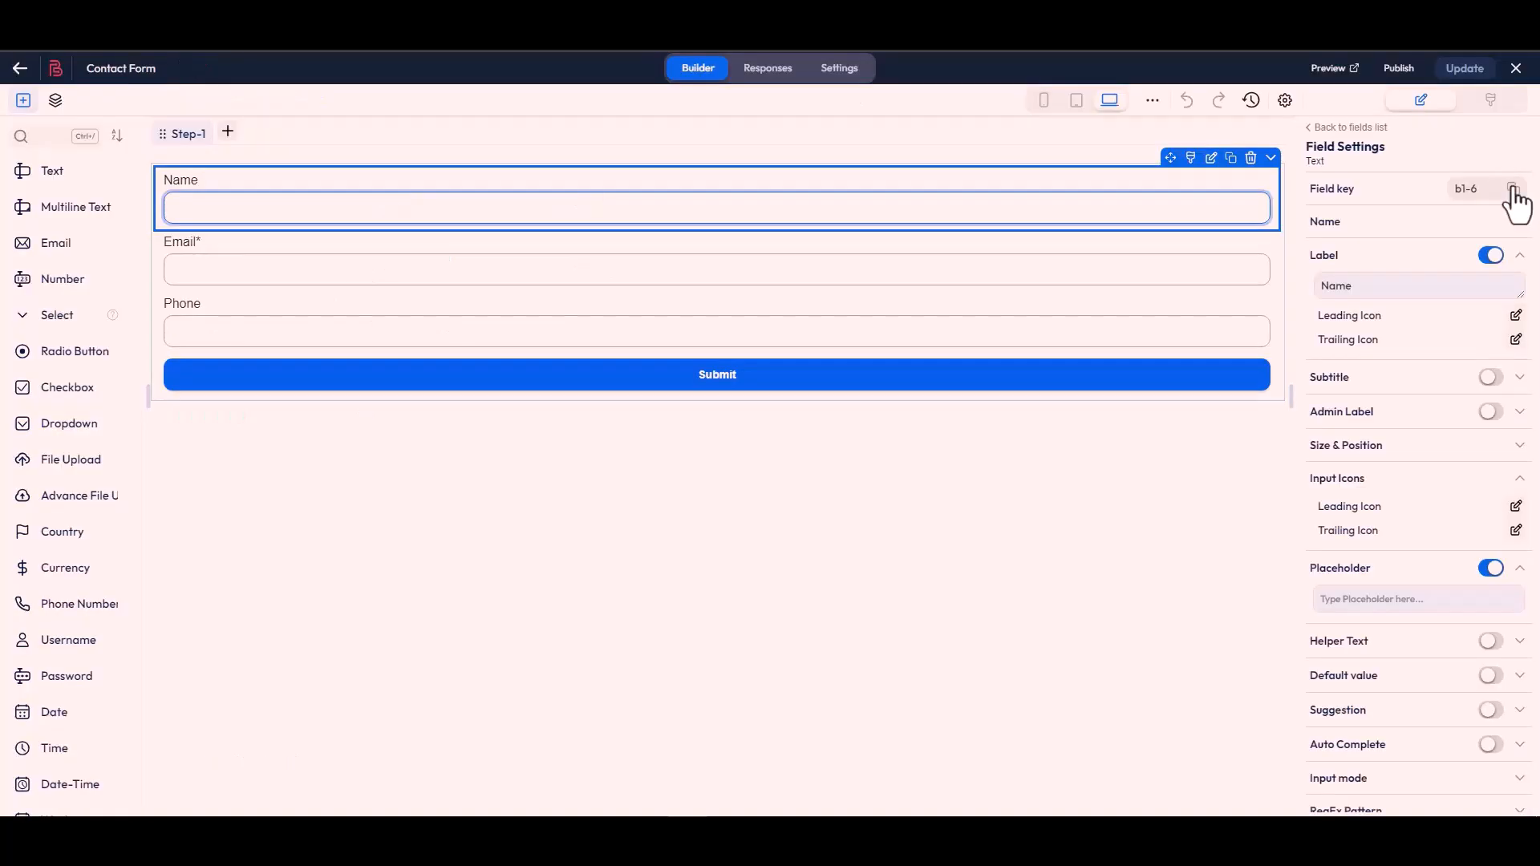
- Copy the Name field's key from the Bit Form builder and paste it as the first body key, b1-6
left_click(1511, 191)
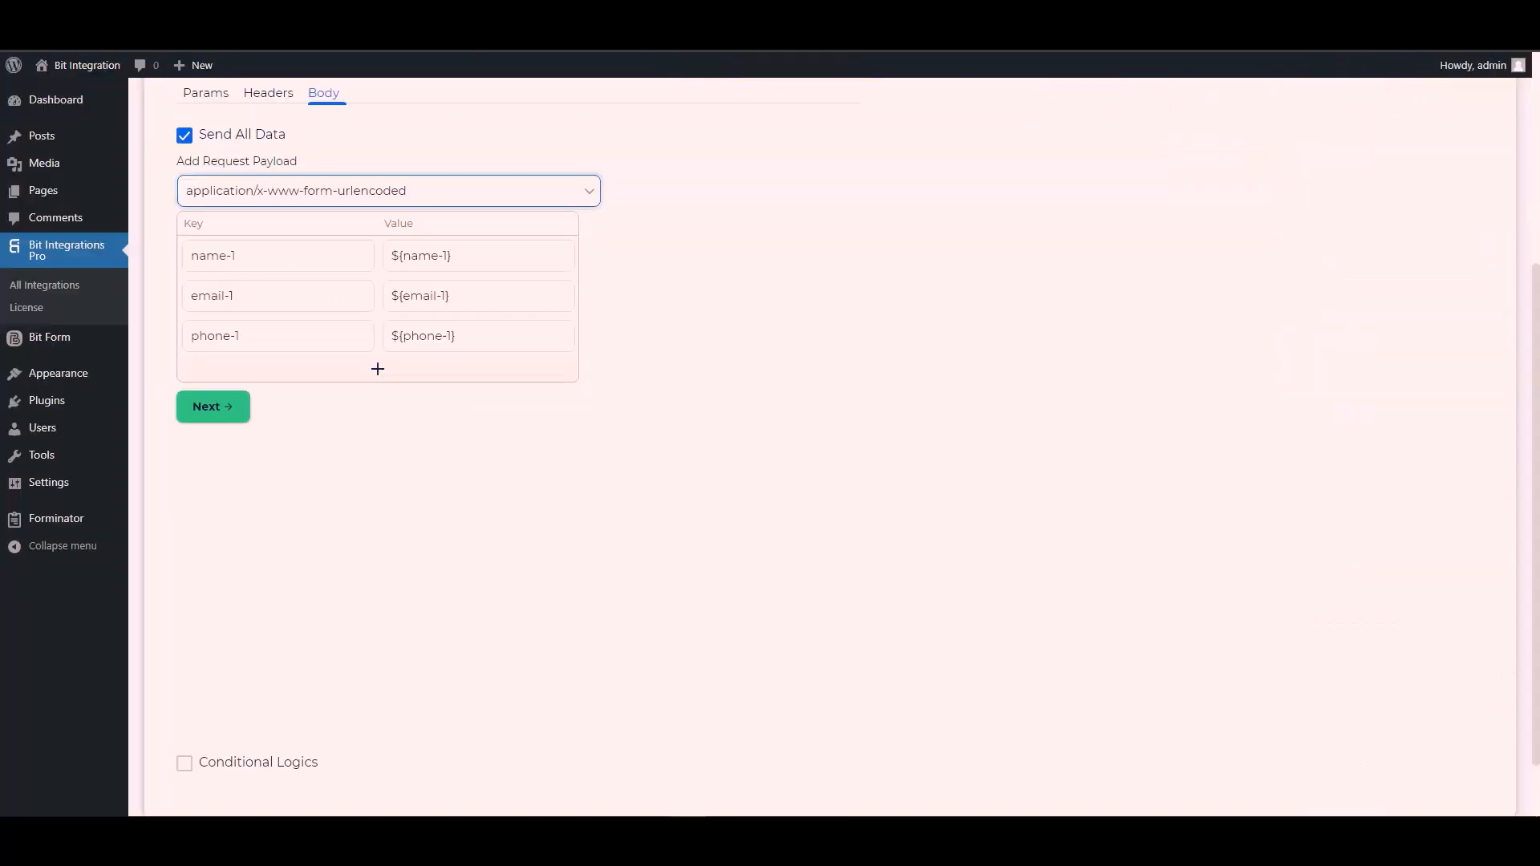
triple_click(264, 257)
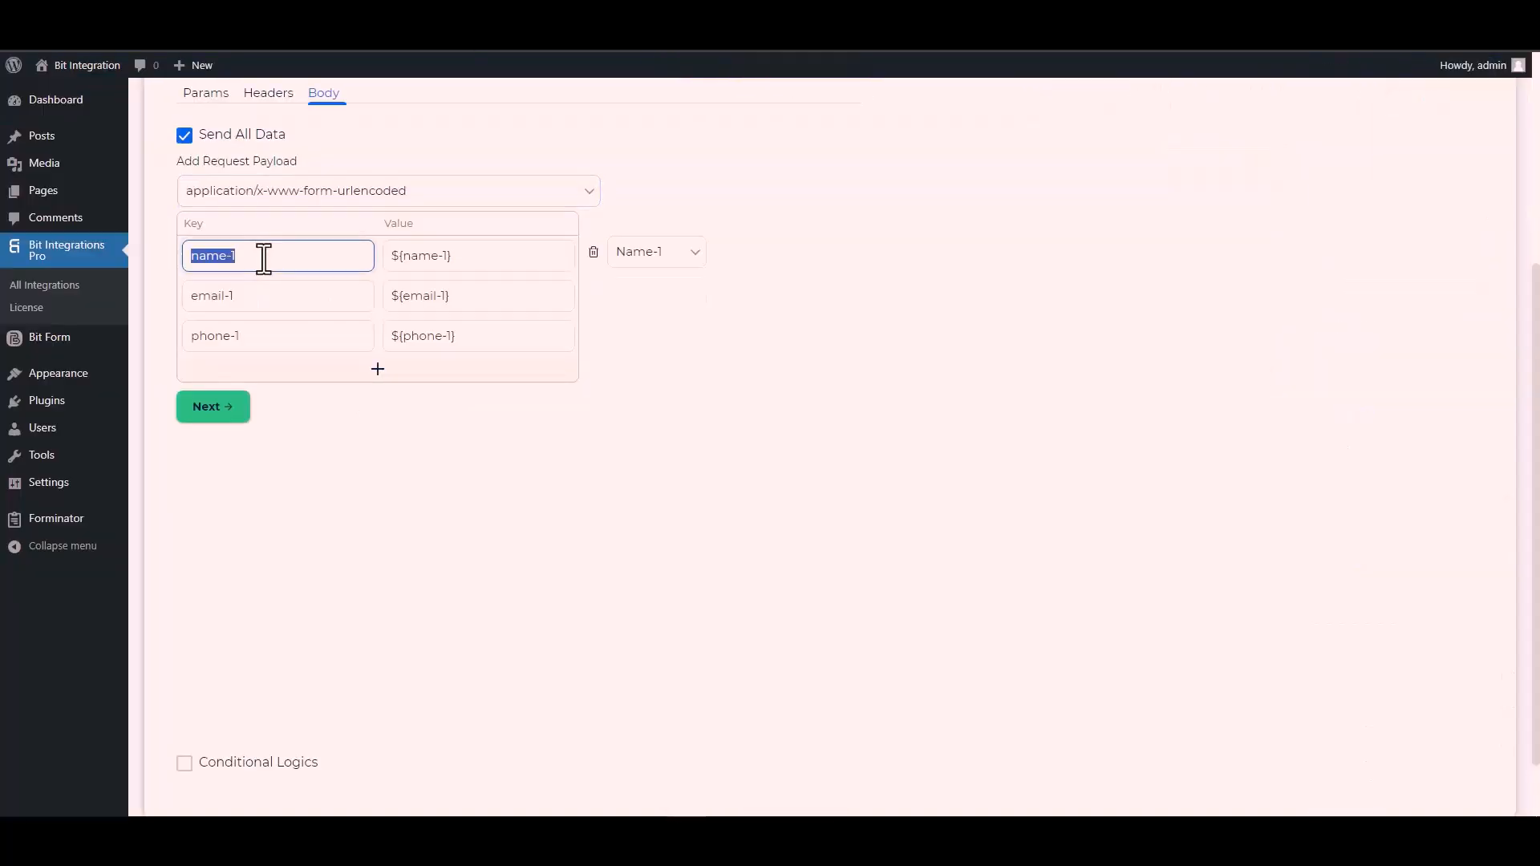
key("ctrl+v")
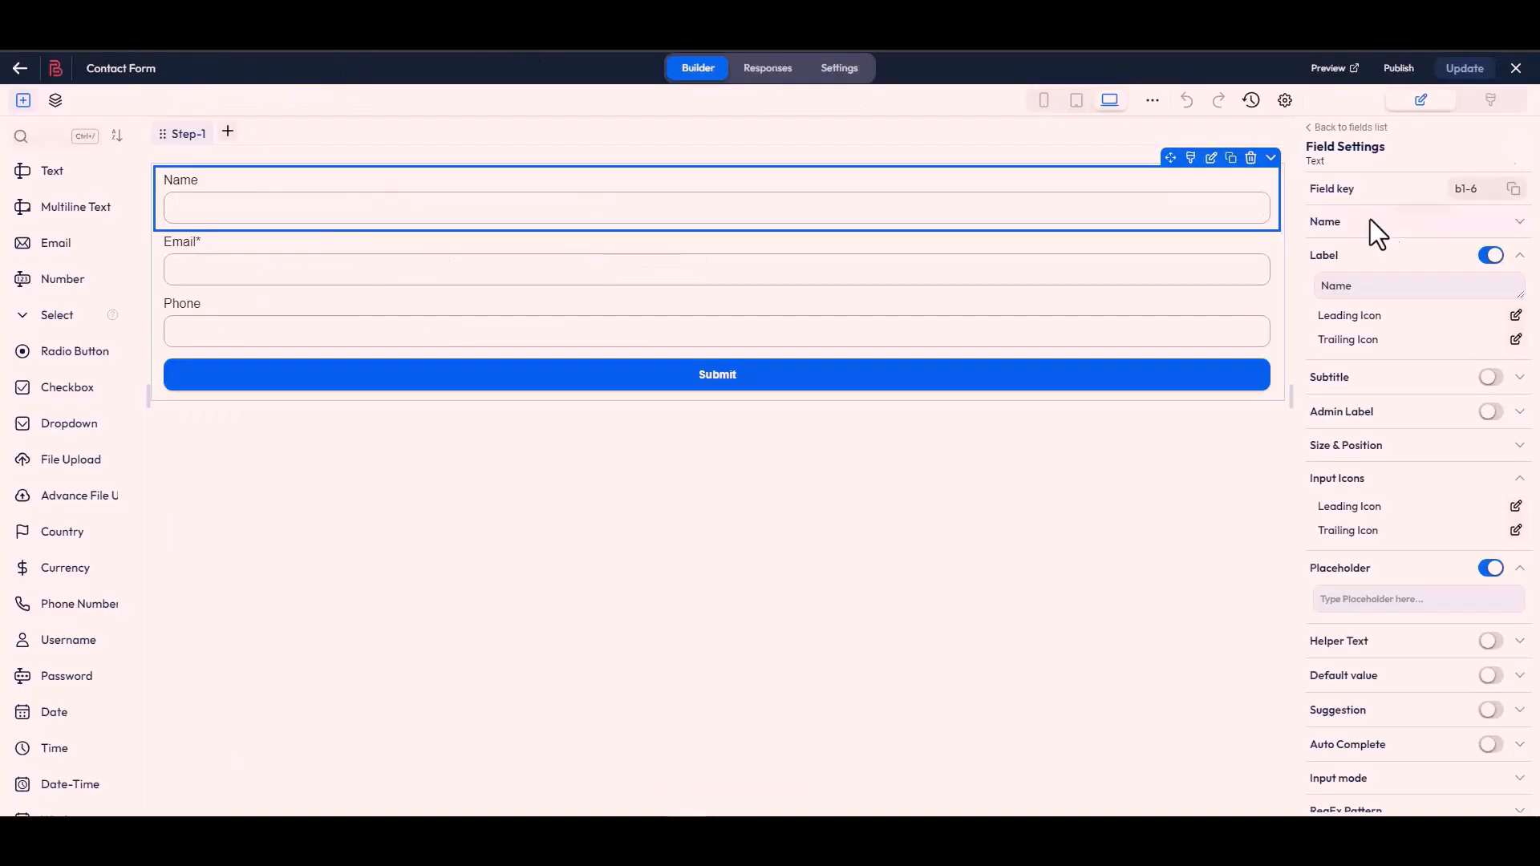
- Copy the Email field's key from the Bit Form builder and paste it as the second body key, b1-4
left_click(743, 286)
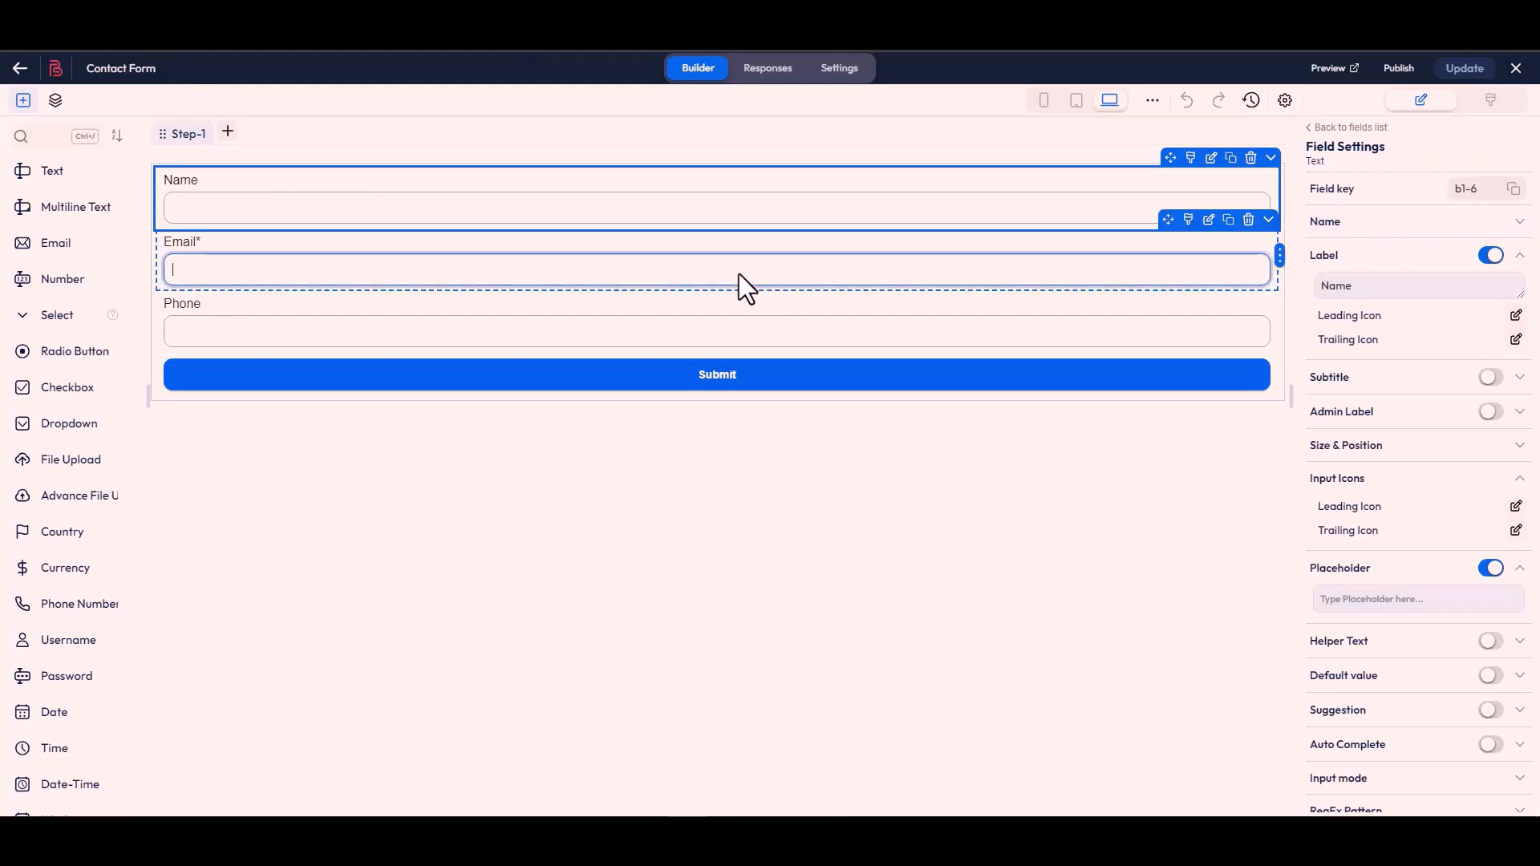
left_click(1513, 192)
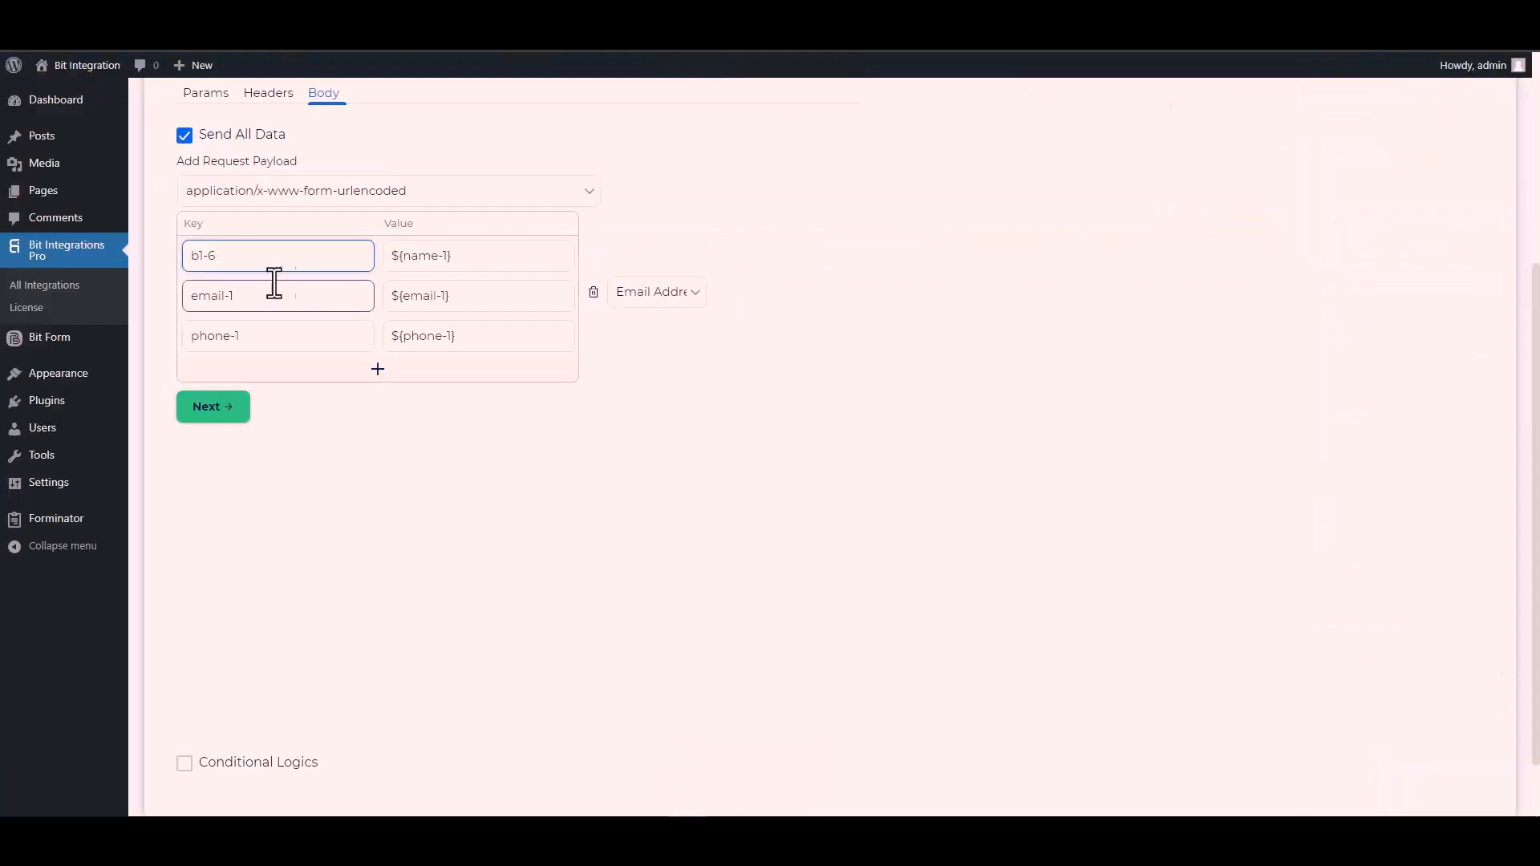
left_click(258, 297)
triple_click(258, 297)
key("ctrl+v")
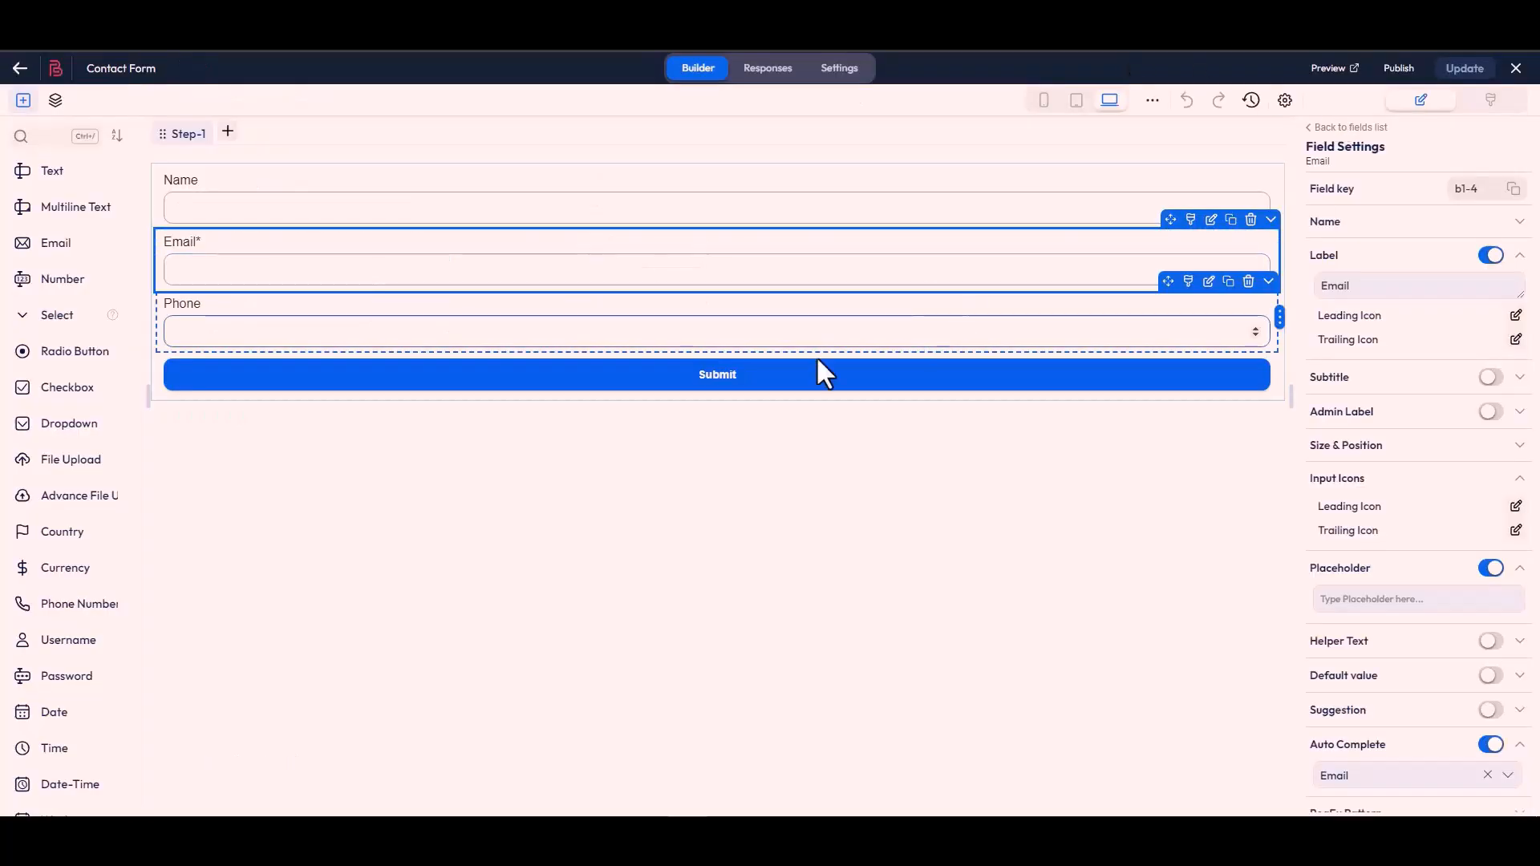
- Copy the Phone field's key from the Bit Form builder and paste it as the third body key, b1-7
left_click(1249, 334)
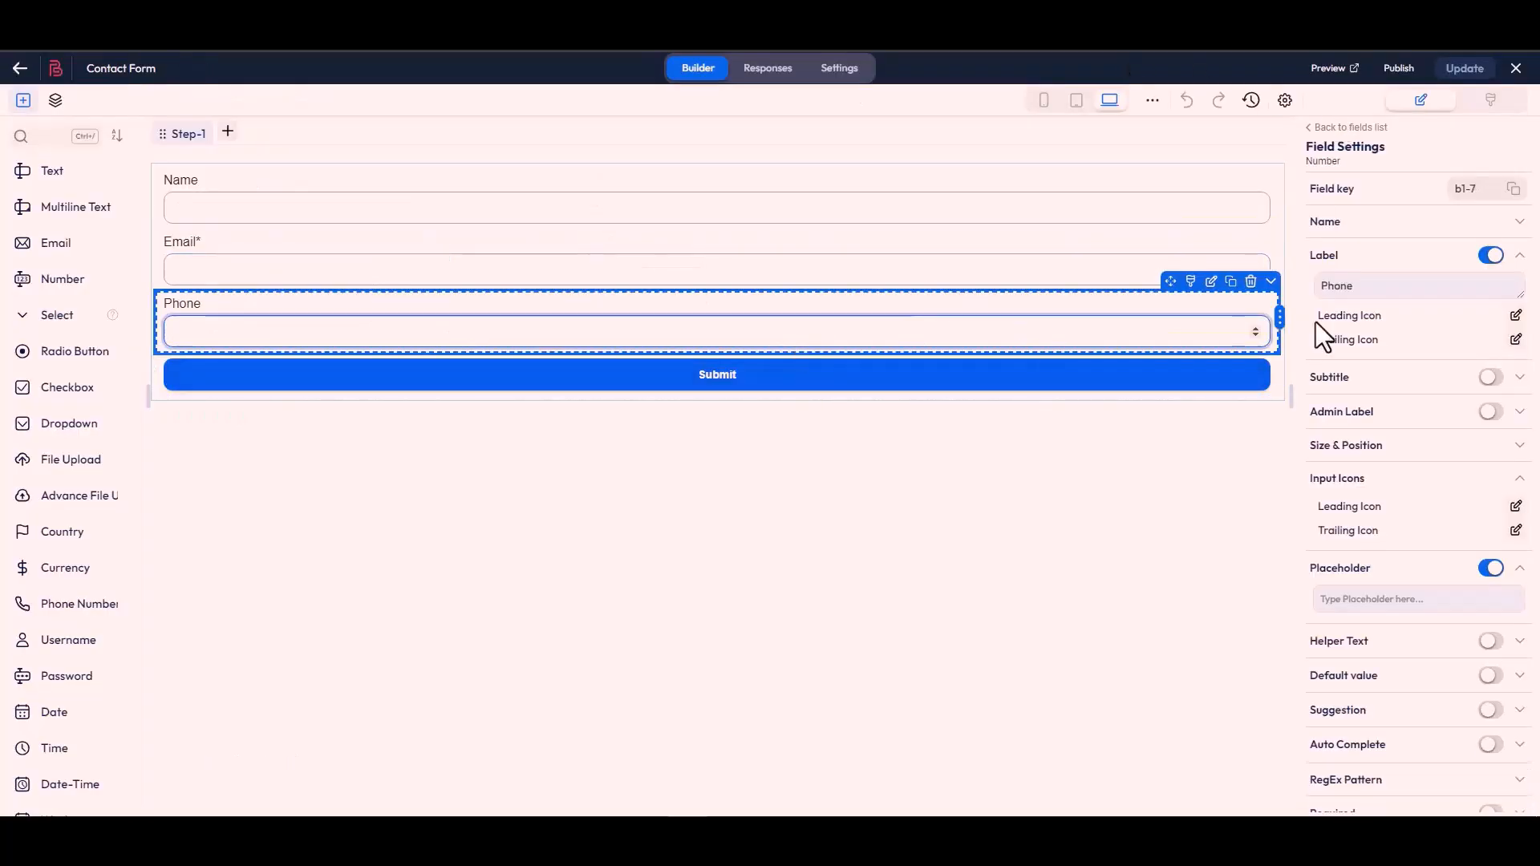
left_click(1513, 190)
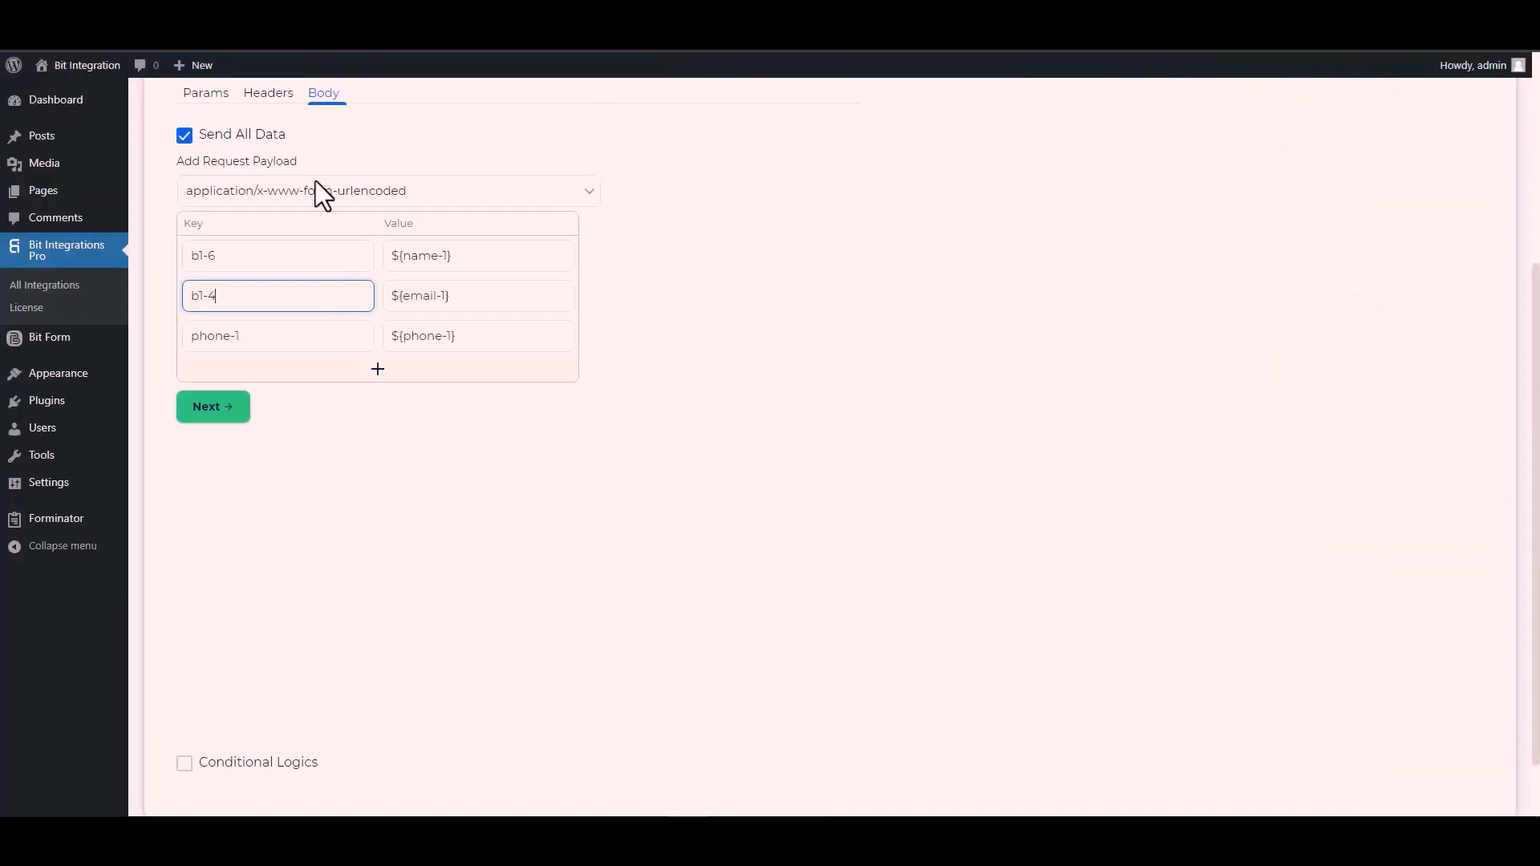
triple_click(252, 348)
key("ctrl+v")
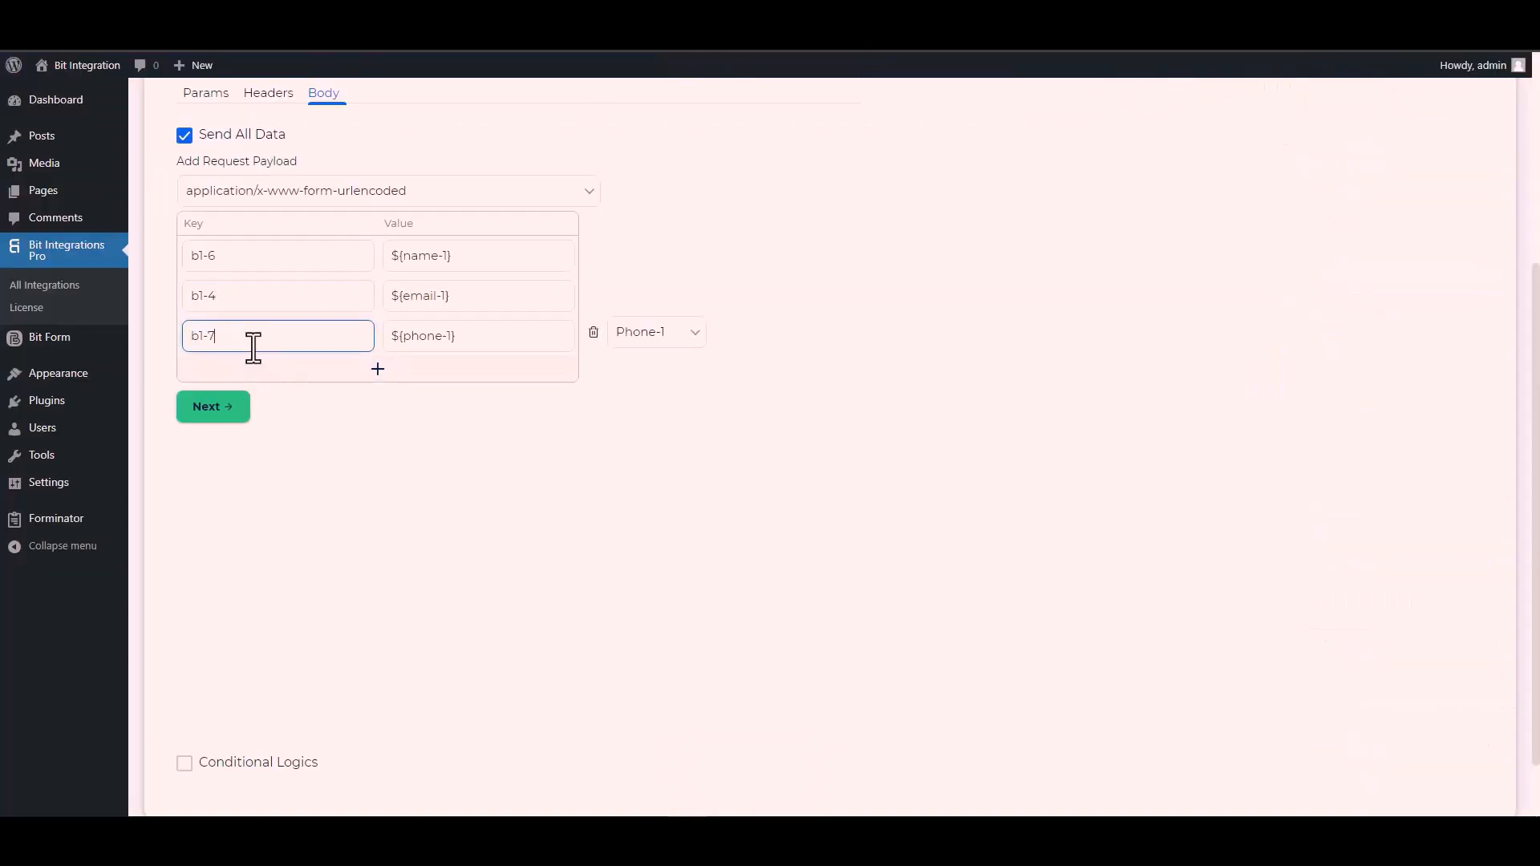
scroll(180, 713, "down", 2)
left_click(185, 688)
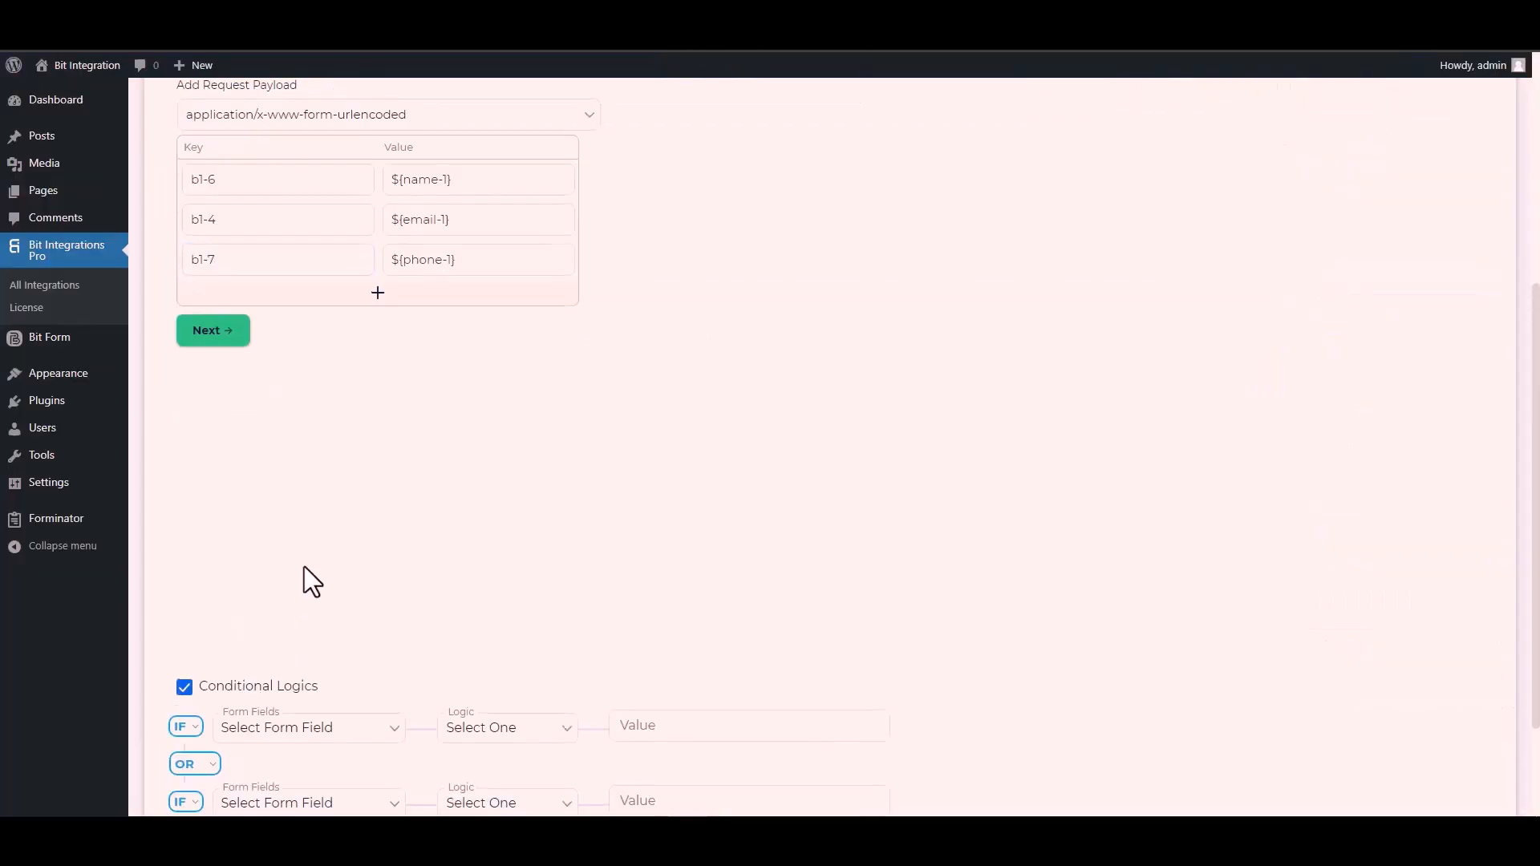
scroll(345, 594, "down", 2)
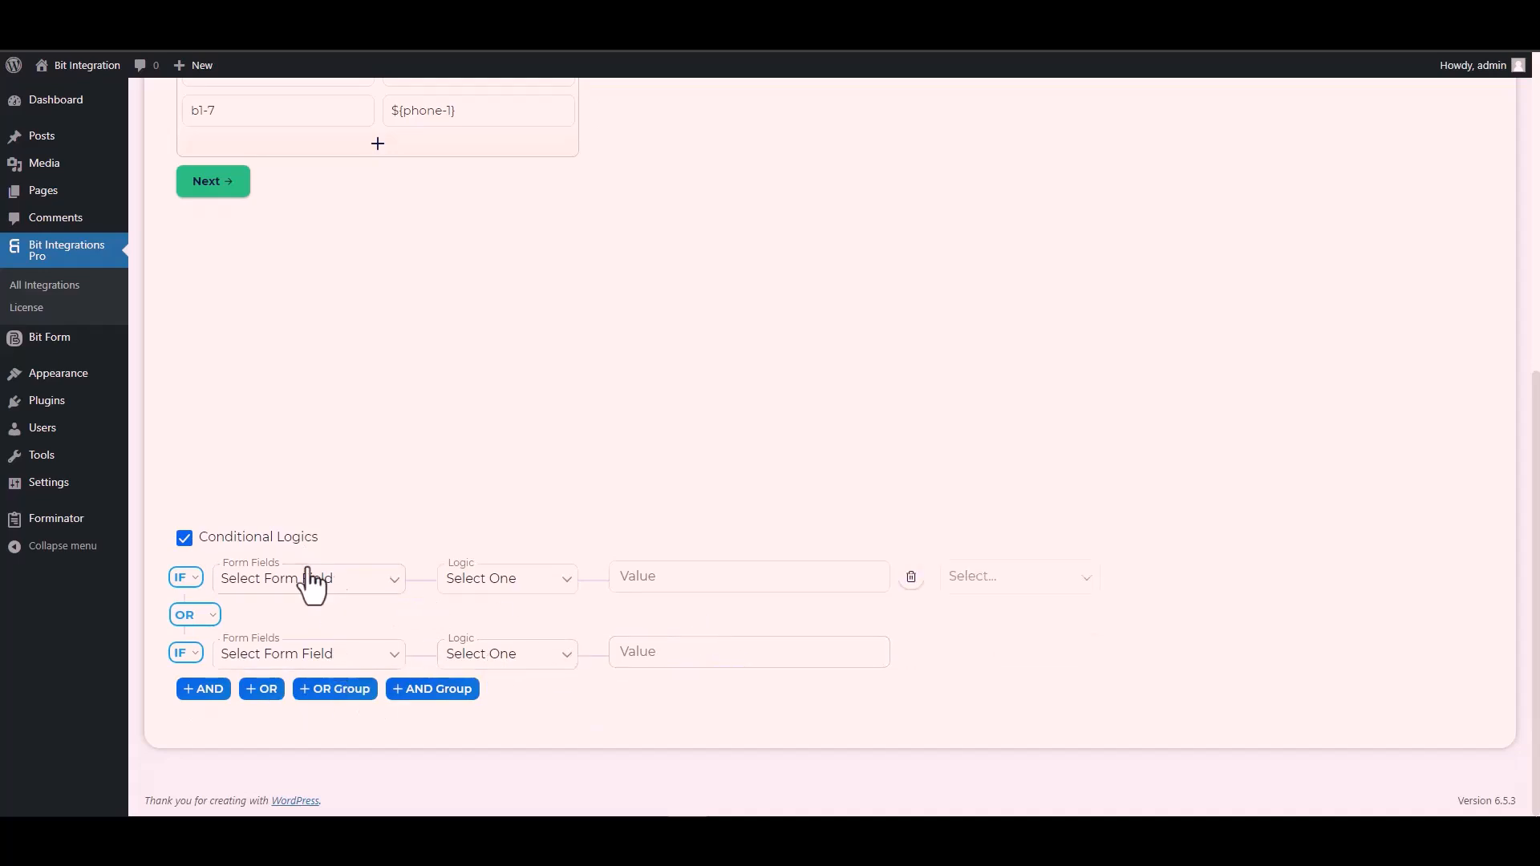
left_click(178, 540)
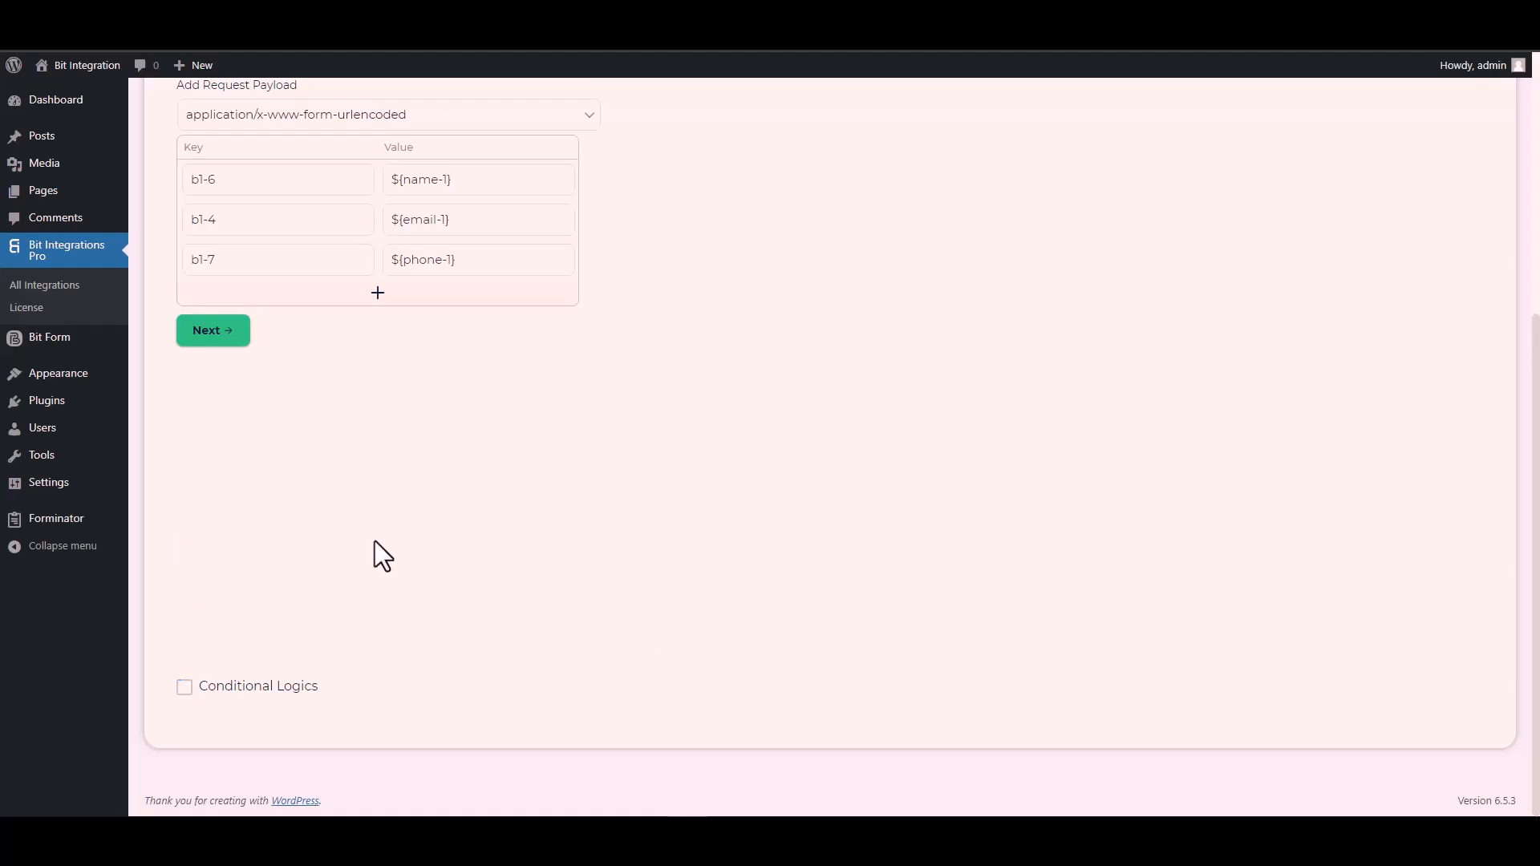
- Proceed to the last stage of the CustomApi setup and finish and save the integration
scroll(374, 540, "up", 5)
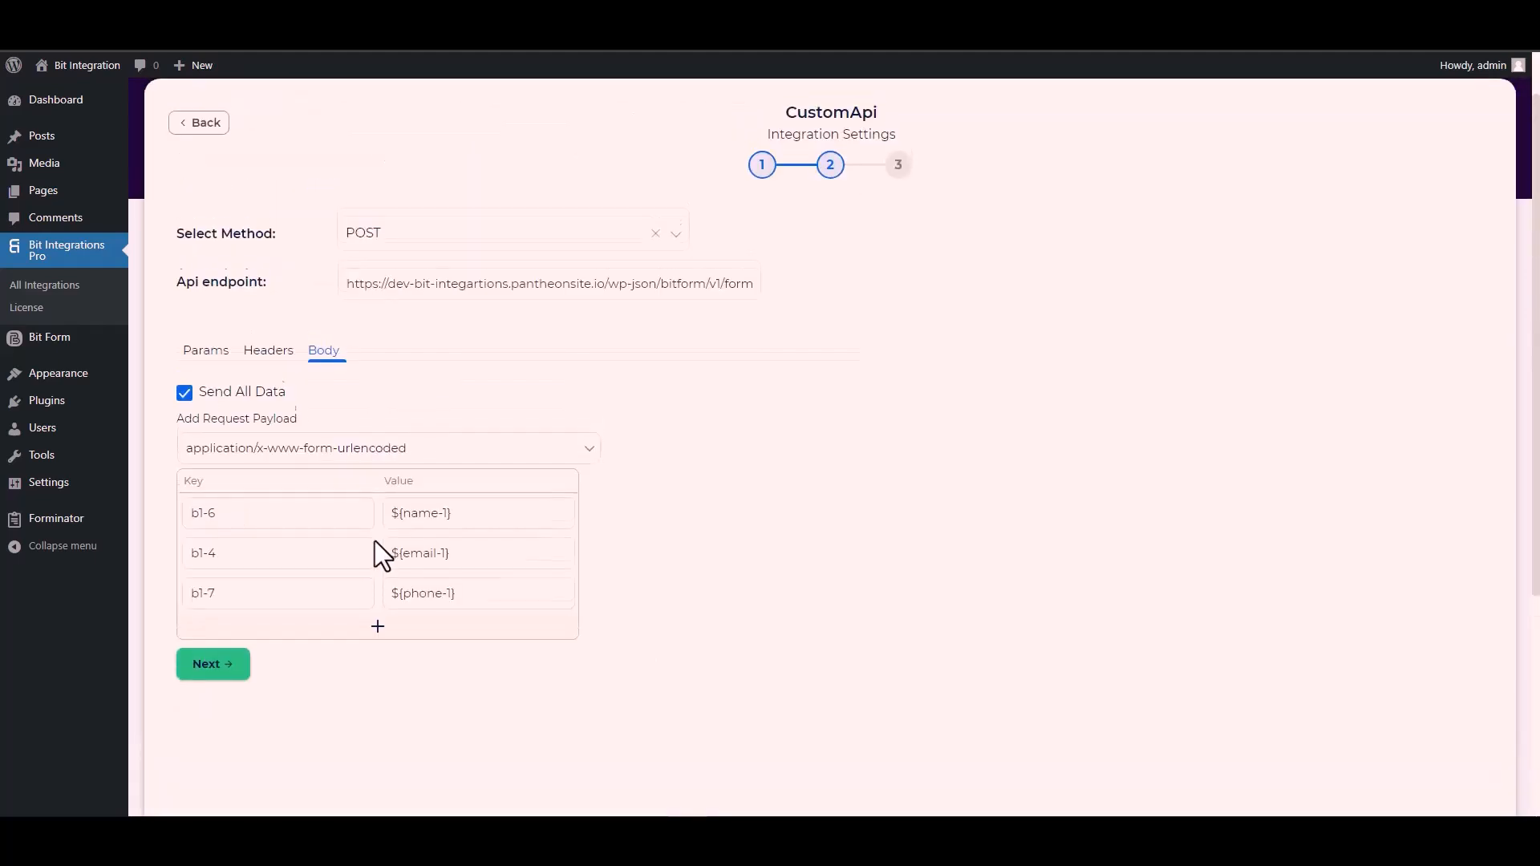
left_click(226, 661)
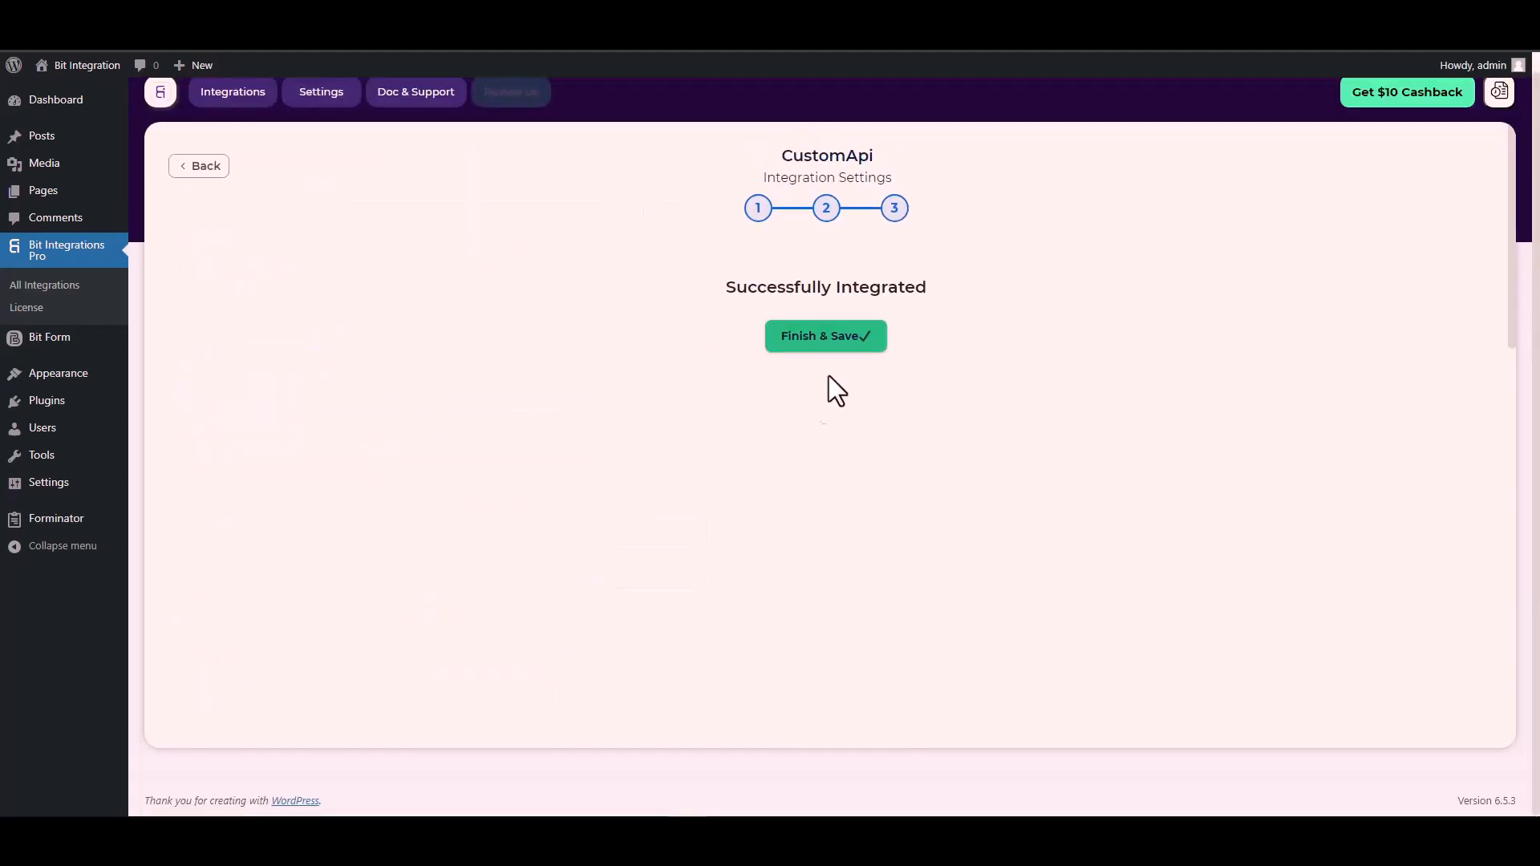
left_click(833, 347)
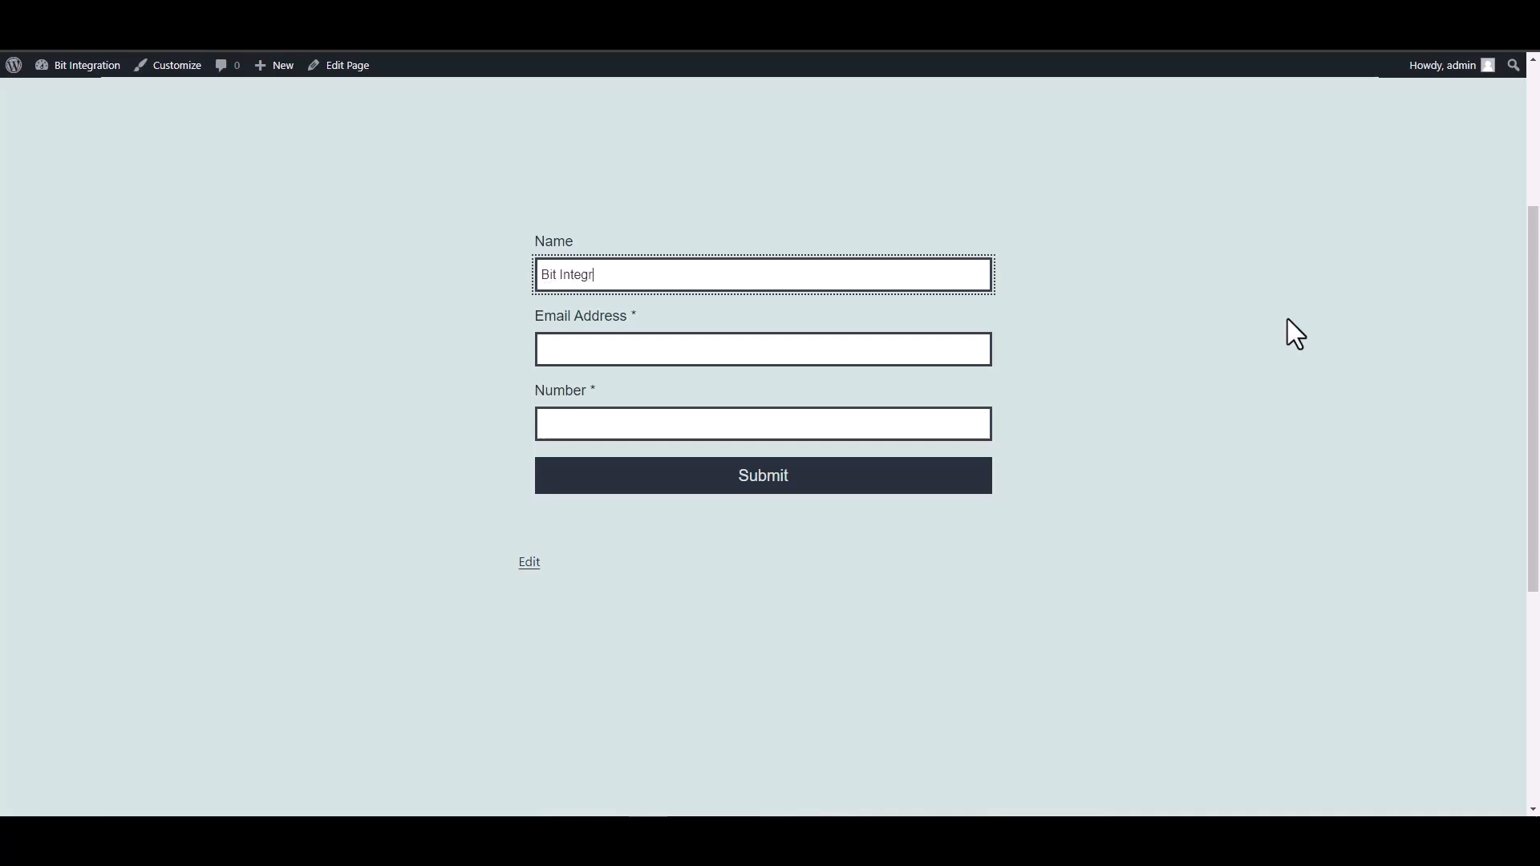
- Complete the test form's name as Bit Integrations and fill in a contact e-mail address
type("ions")
left_click(922, 349)
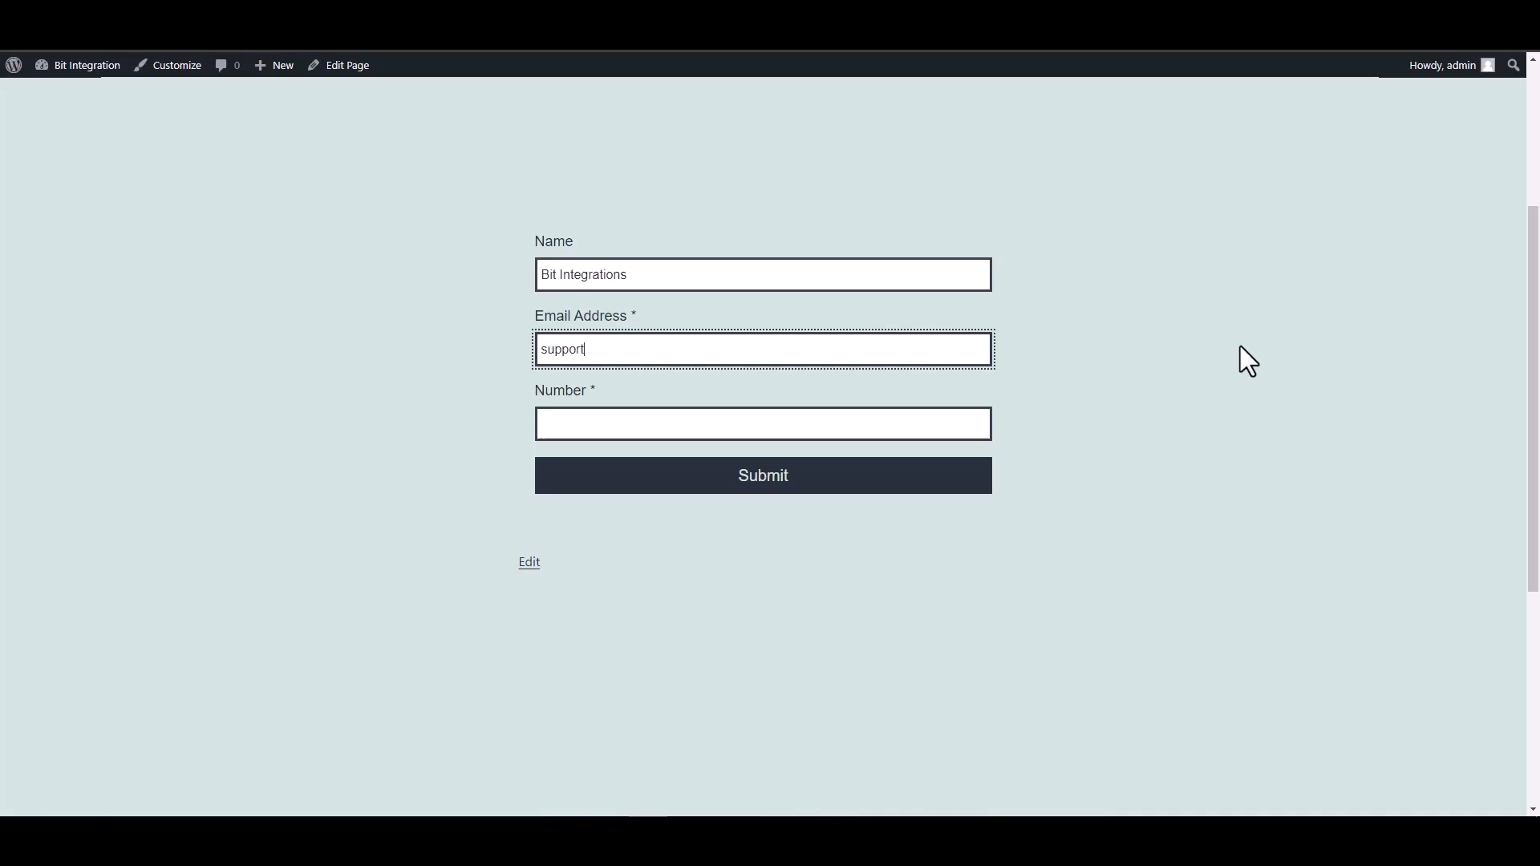
- Enter a phone number in the Number field and submit the test contact form
left_click(981, 415)
type("444555666")
left_click(728, 487)
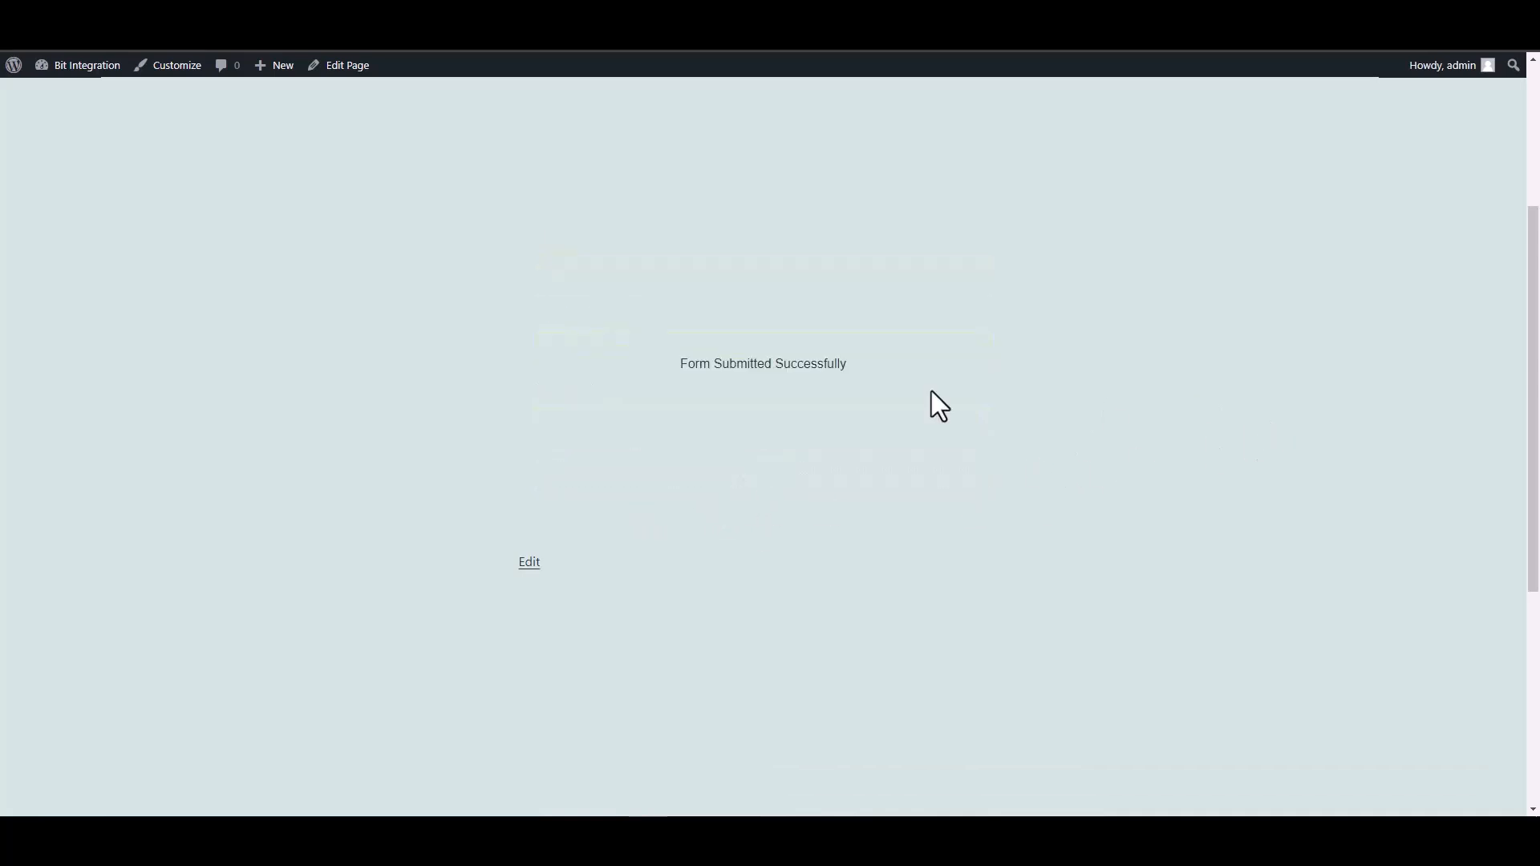
- Open the Contact Form's responses in Bit Form to check for the new submission
left_click_drag(670, 361, 961, 379)
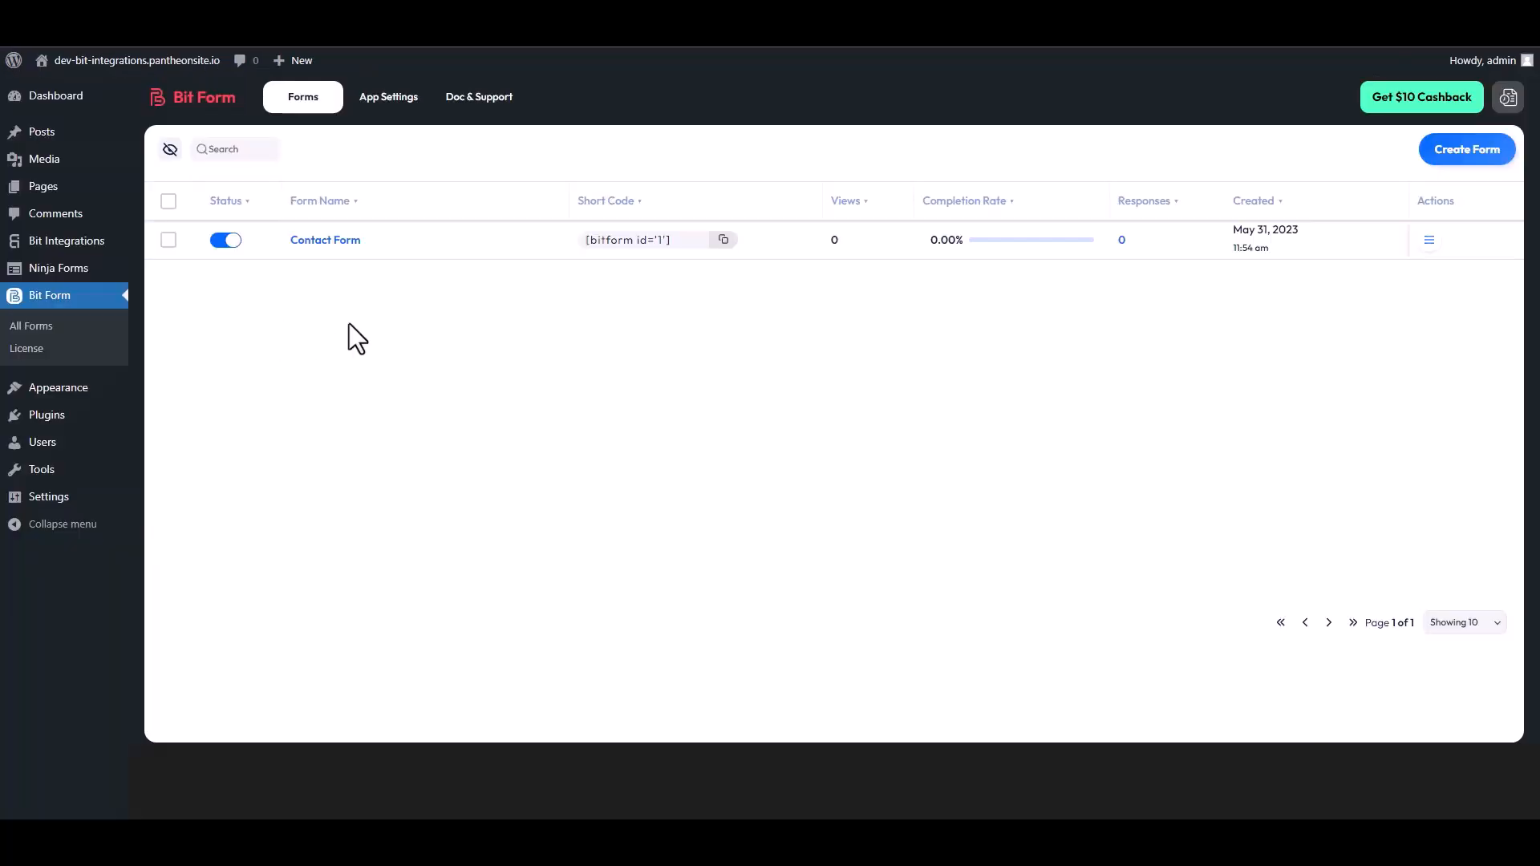
left_click(1429, 248)
left_click(1368, 295)
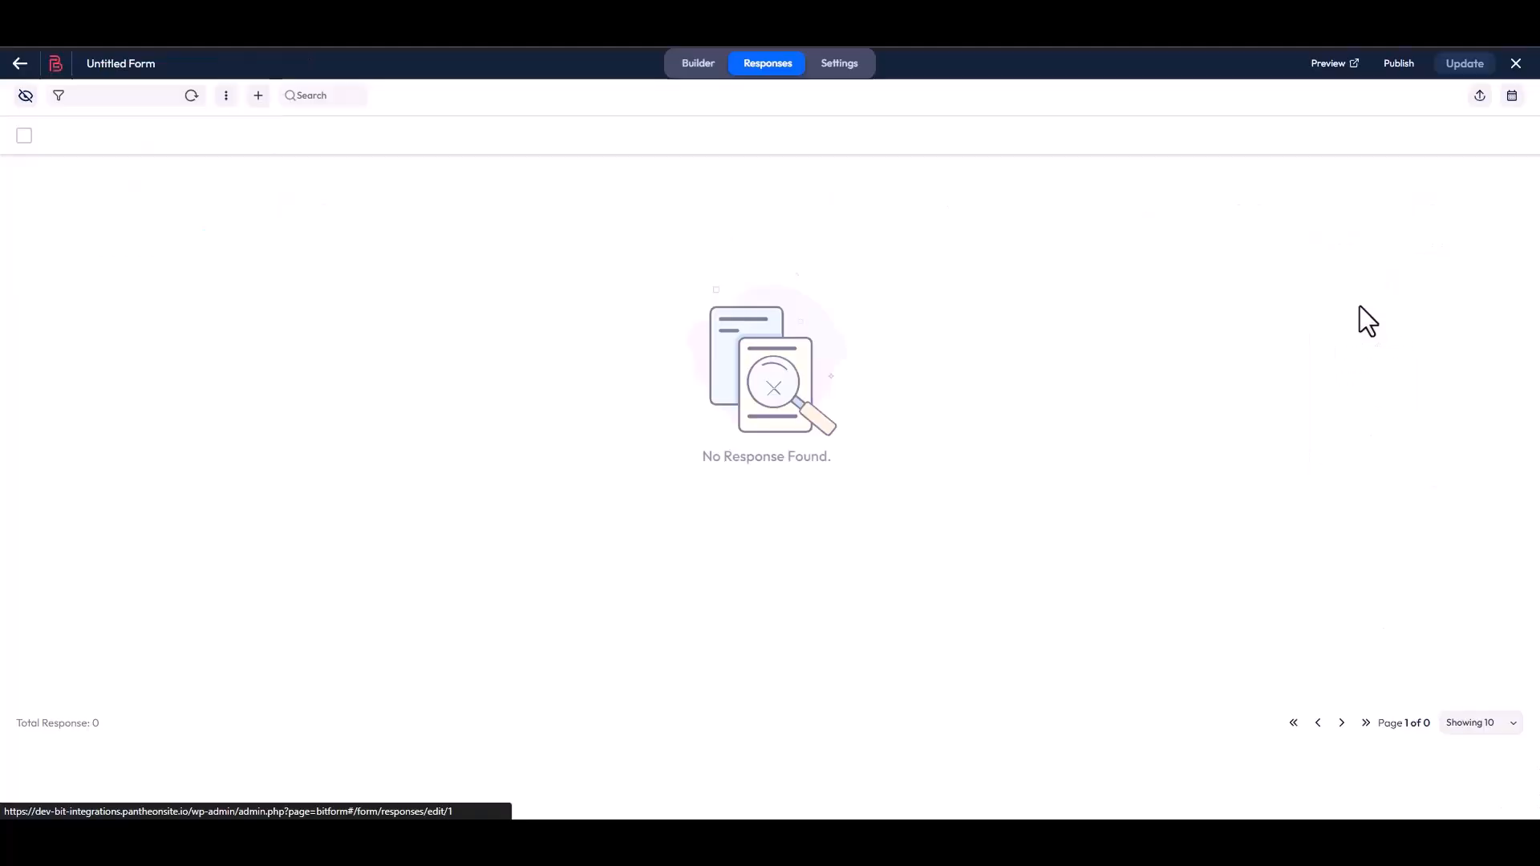